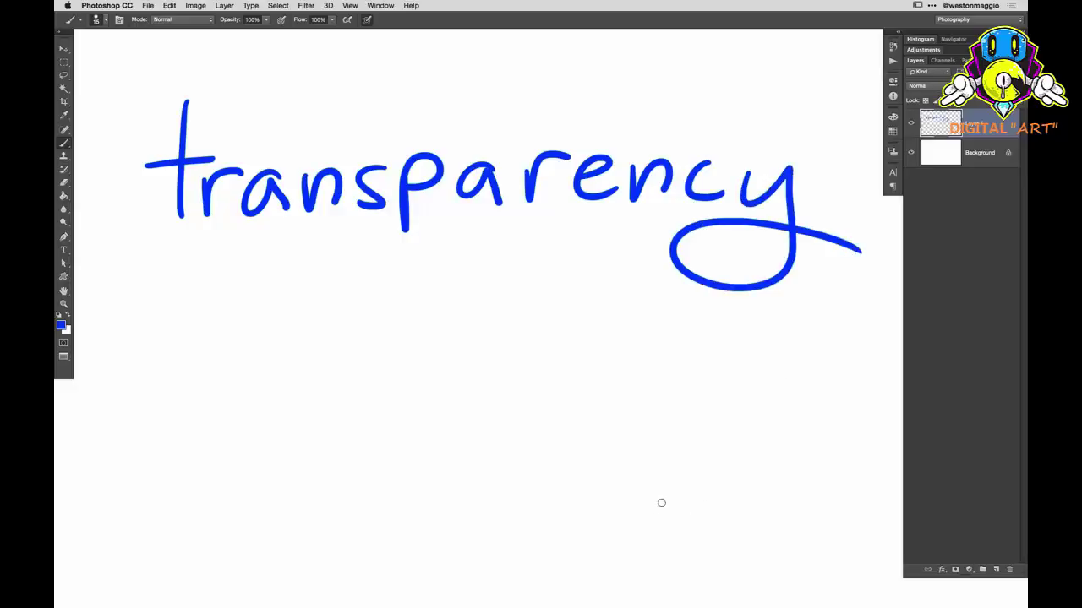
- Hide and reshow the handwritten lettering layer, and hide the Background layer to reveal the transparency grid
left_click(912, 125)
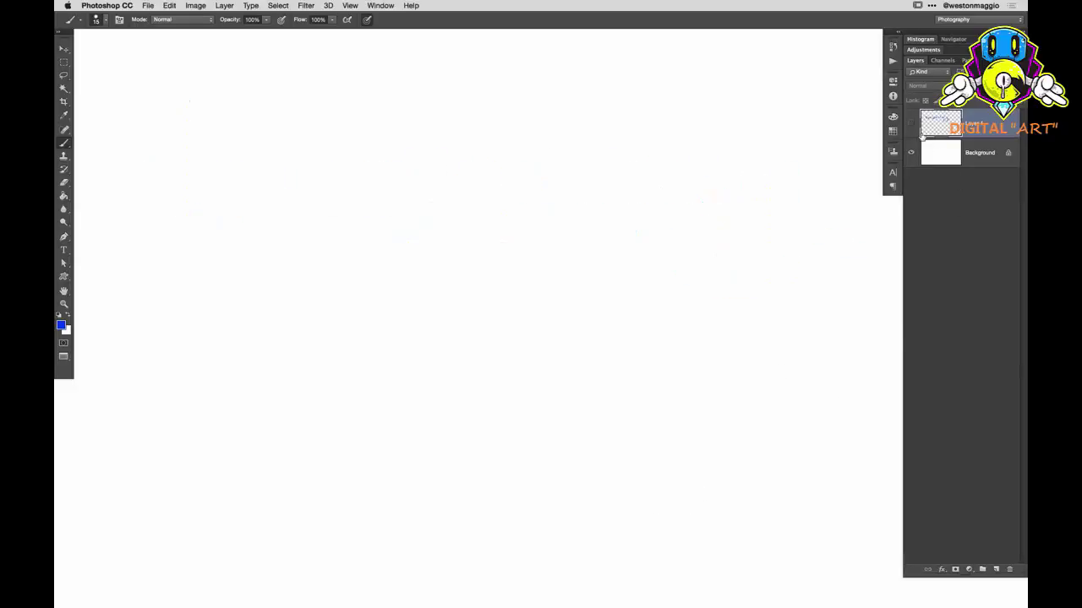
left_click(911, 124)
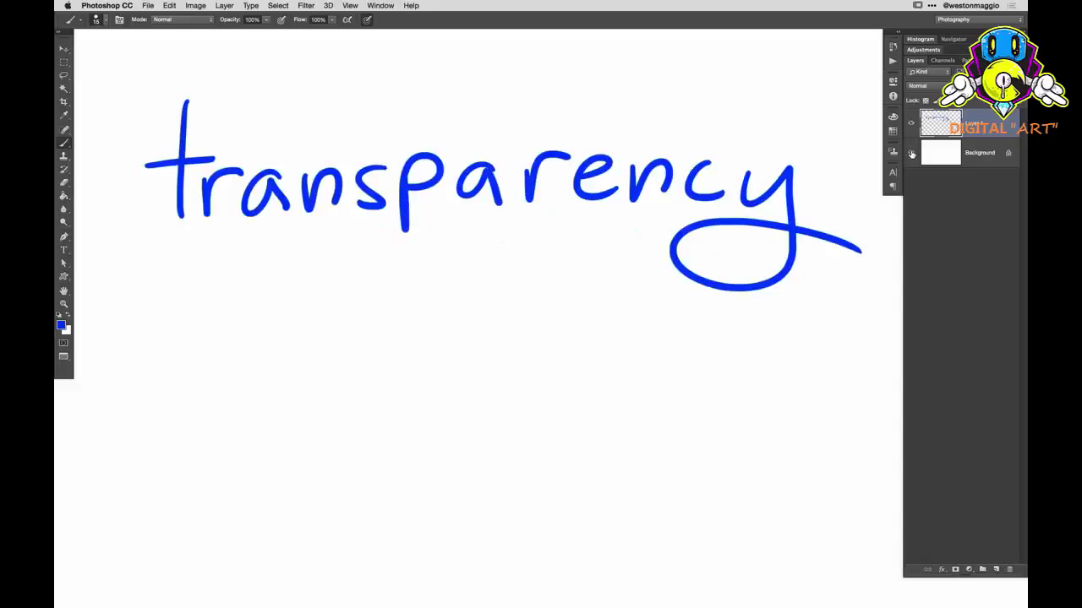
left_click(911, 153)
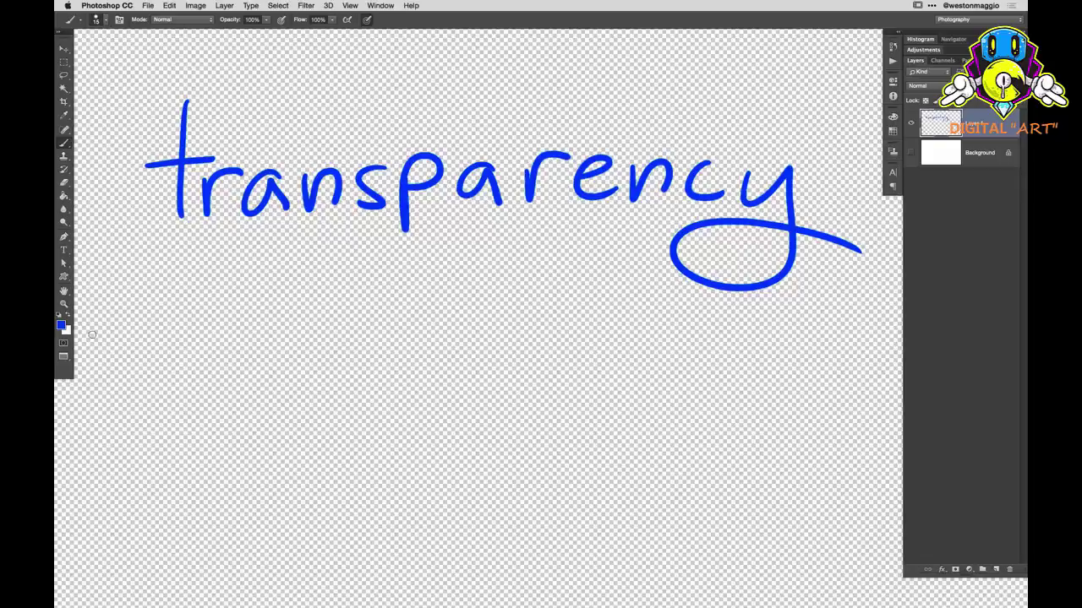
- Paint a thick magenta zigzag scribble behind the blue lettering on a new layer placed beneath it, using a 45 px brush
left_click(60, 325)
mouse_move(428, 135)
left_mouse_down()
mouse_move(430, 106)
mouse_move(428, 118)
left_mouse_up()
left_click(517, 100)
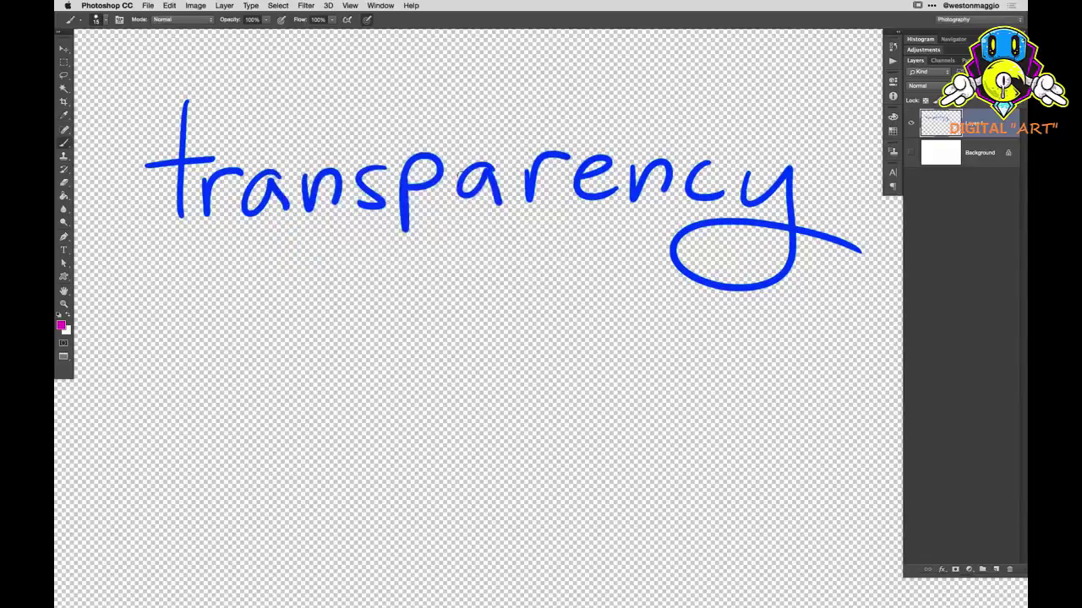
left_click(996, 568)
left_click_drag(331, 68, 441, 117)
mouse_move(329, 265)
left_mouse_down()
mouse_move(632, 154)
mouse_move(693, 262)
mouse_move(676, 296)
left_mouse_up()
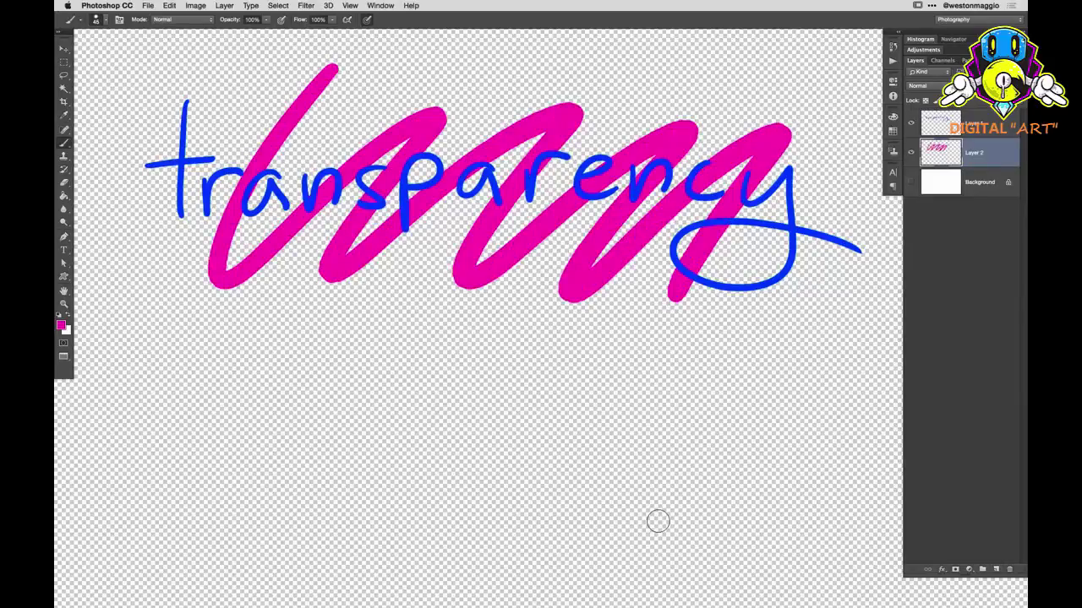
- Move the blue lettering straight down until it sits below the magenta scribble
key("v")
left_click(954, 121)
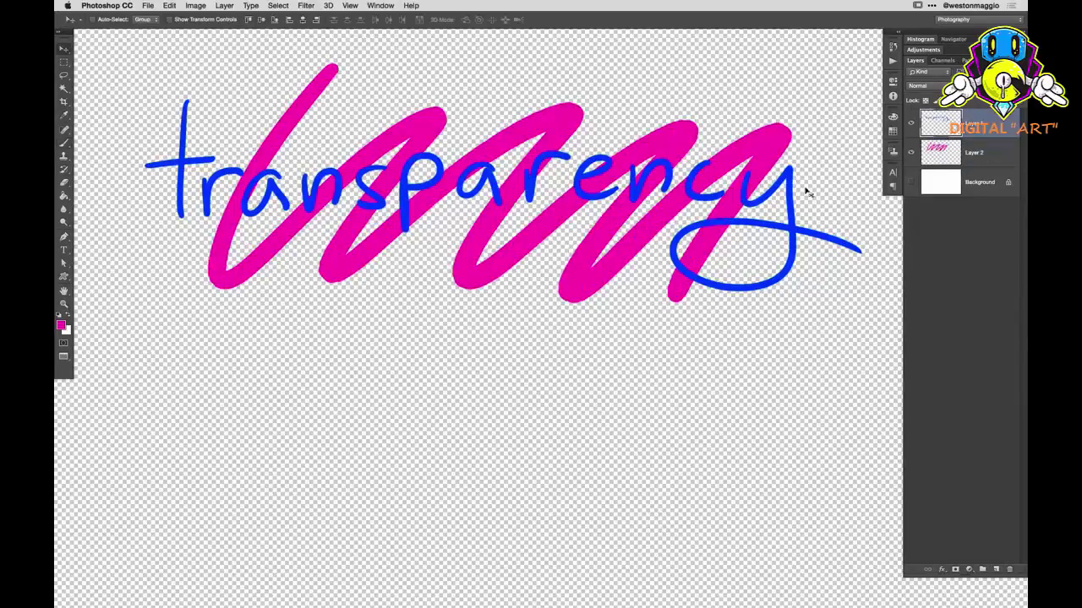
left_click_drag(790, 240, 768, 463)
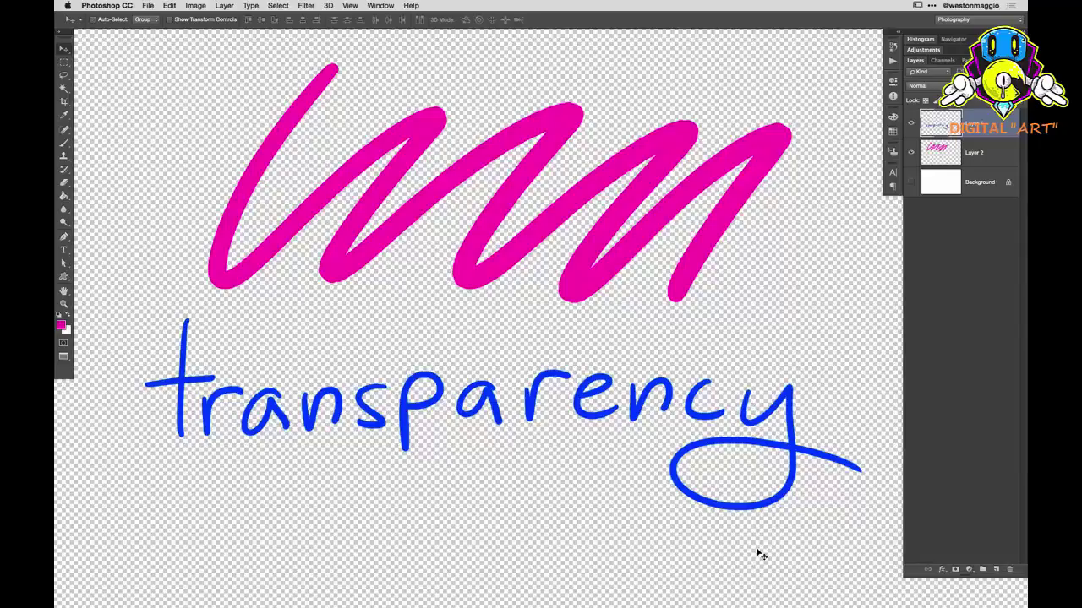
- Show the Background layer again and delete the magenta scribble layer
left_click(912, 182)
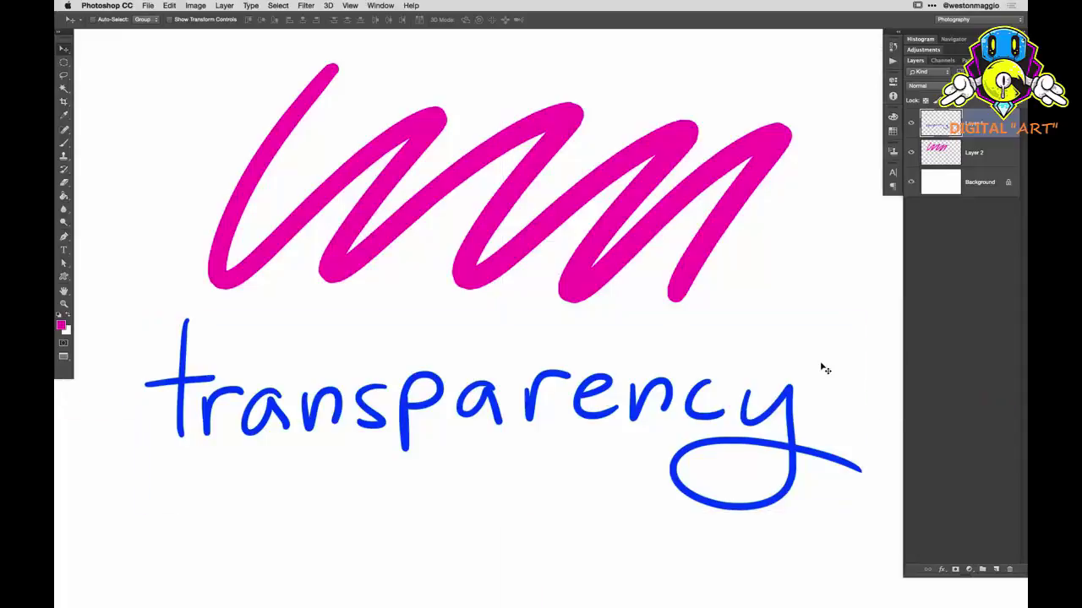
mouse_move(975, 164)
left_mouse_down()
mouse_move(952, 162)
mouse_move(1014, 494)
mouse_move(1010, 568)
left_mouse_up()
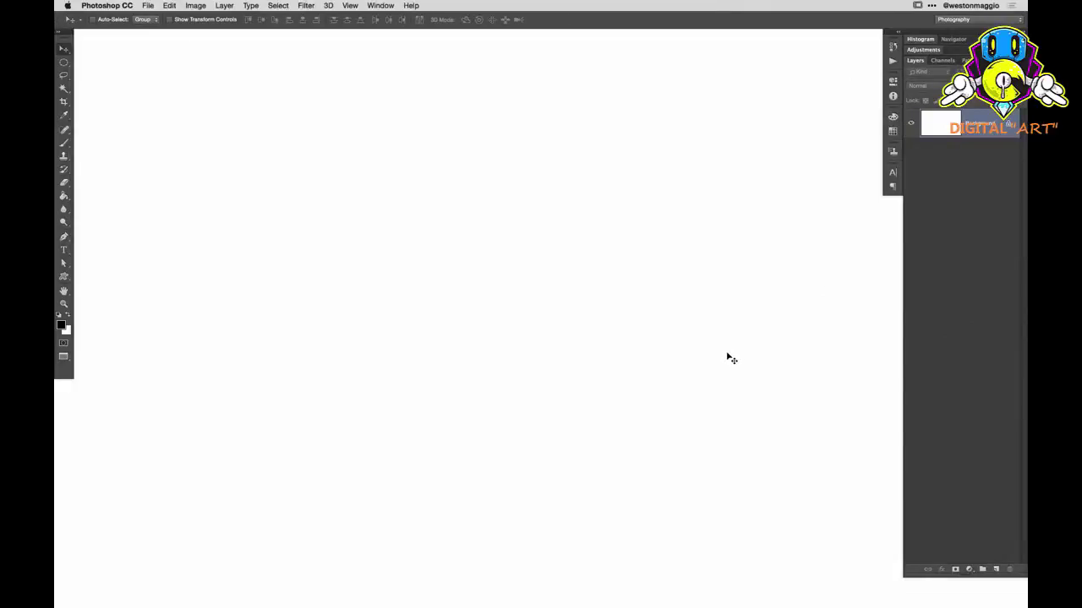
- Draw a circular selection on the Background layer, shade its edges into a sphere with a soft black brush at 20% opacity, and deselect
key("m")
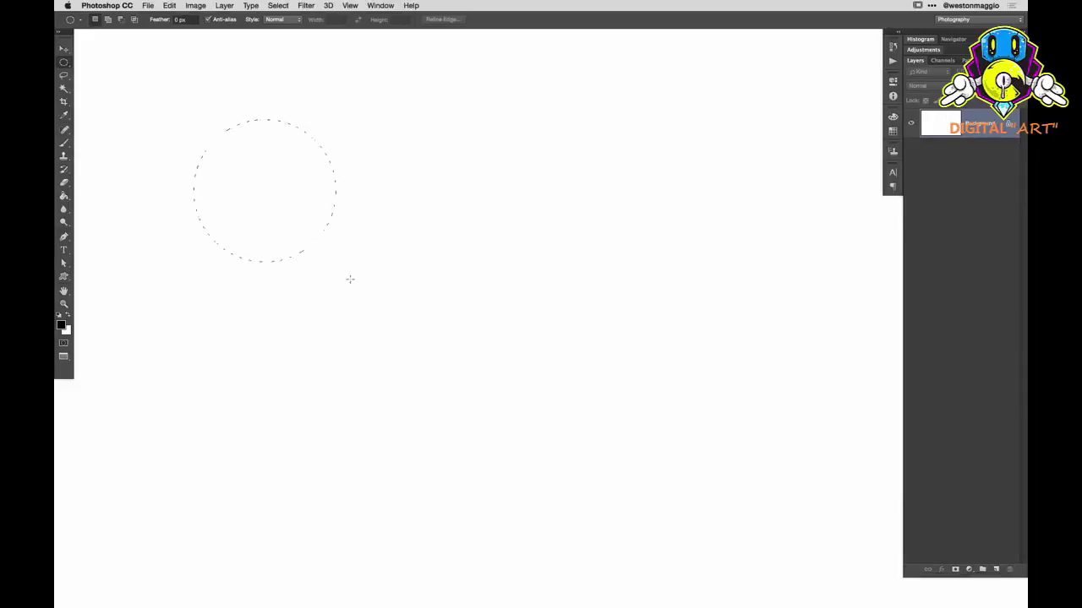
left_click_drag(472, 393, 473, 393)
key("b")
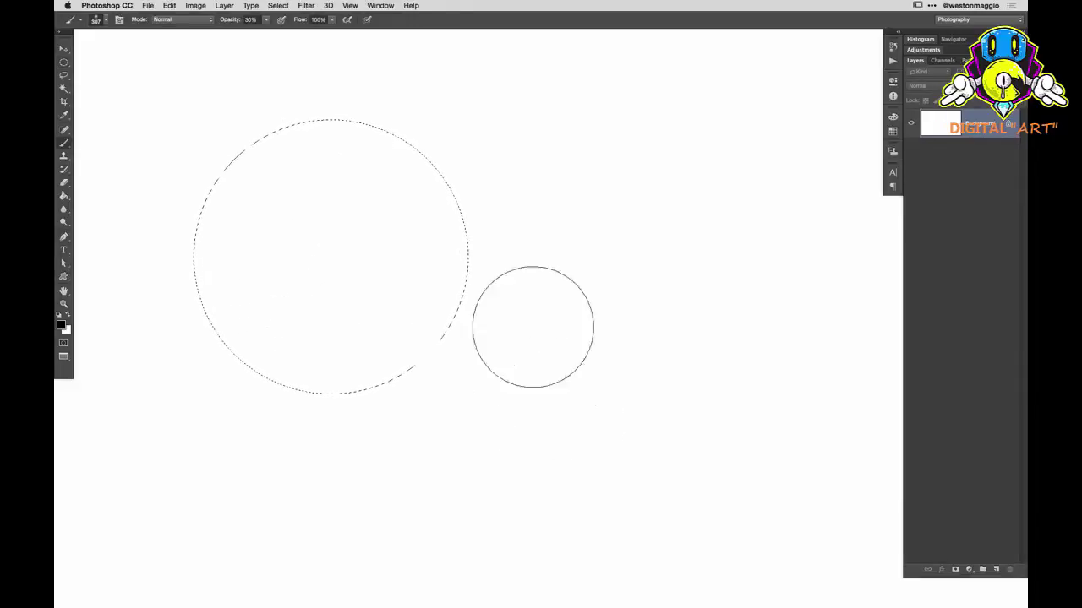
key("2")
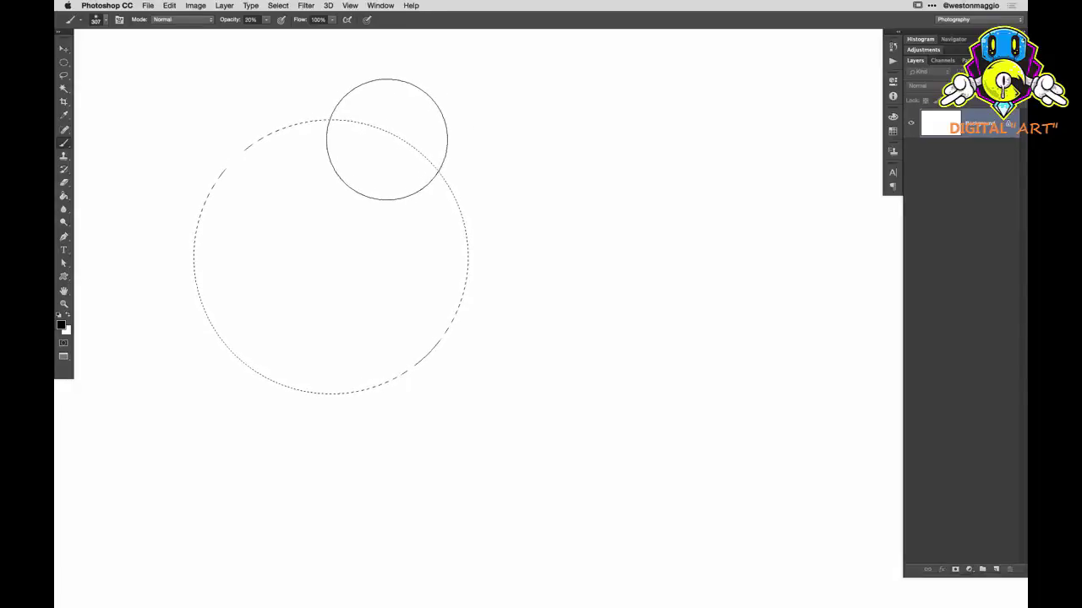
mouse_move(304, 116)
left_mouse_down()
mouse_move(204, 258)
mouse_move(360, 403)
left_mouse_up()
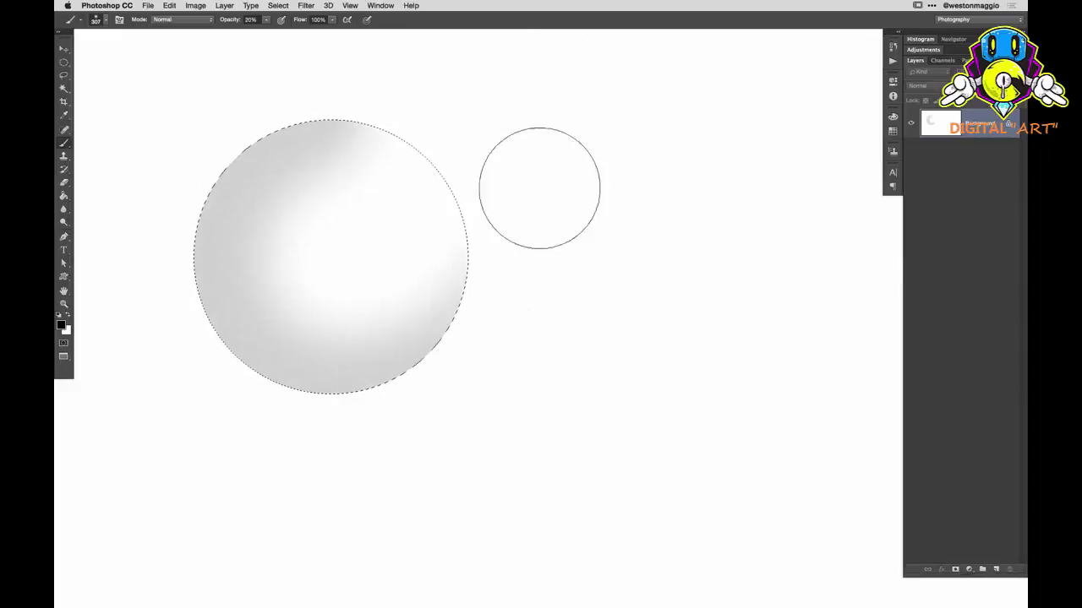
left_click_drag(405, 67, 626, 246)
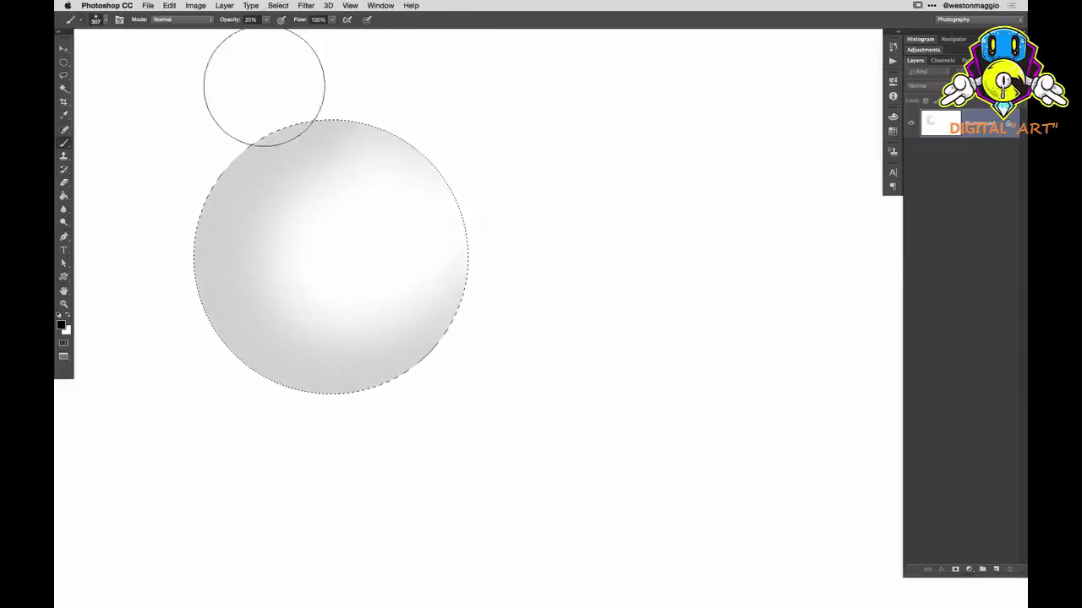
mouse_move(262, 87)
left_mouse_down()
mouse_move(235, 341)
mouse_move(565, 428)
left_mouse_up()
mouse_move(621, 295)
left_mouse_down()
mouse_move(325, 395)
mouse_move(122, 376)
mouse_move(356, 422)
mouse_move(577, 270)
mouse_move(536, 382)
mouse_move(235, 405)
mouse_move(139, 187)
mouse_move(184, 322)
mouse_move(540, 319)
mouse_move(579, 203)
mouse_move(566, 308)
mouse_move(541, 338)
mouse_move(541, 300)
mouse_move(253, 423)
mouse_move(195, 228)
mouse_move(248, 70)
mouse_move(148, 284)
mouse_move(343, 451)
mouse_move(484, 415)
mouse_move(335, 379)
mouse_move(262, 441)
left_mouse_up()
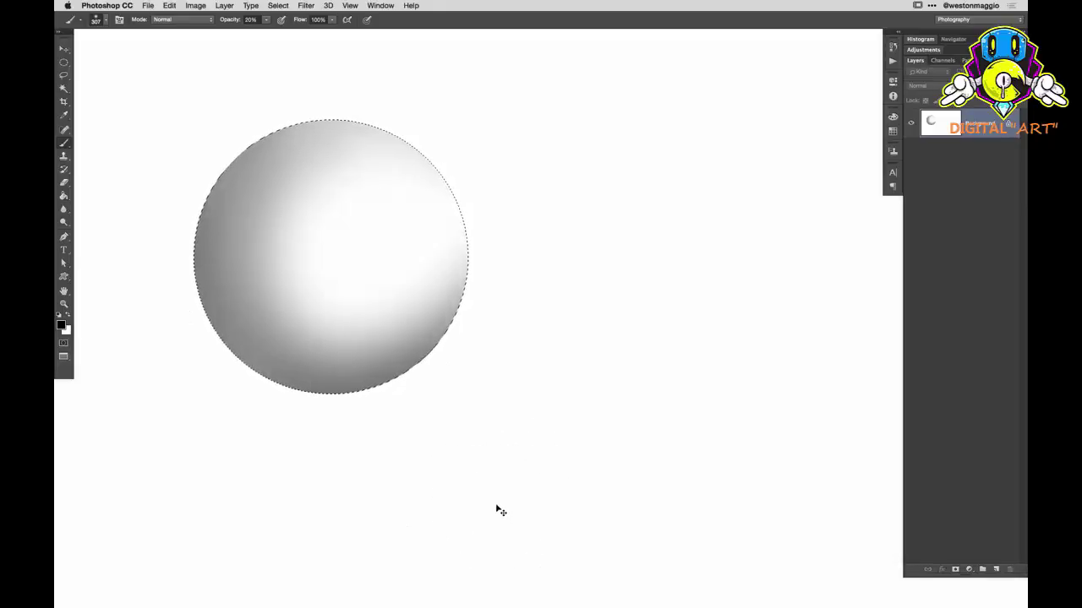
key("super+d")
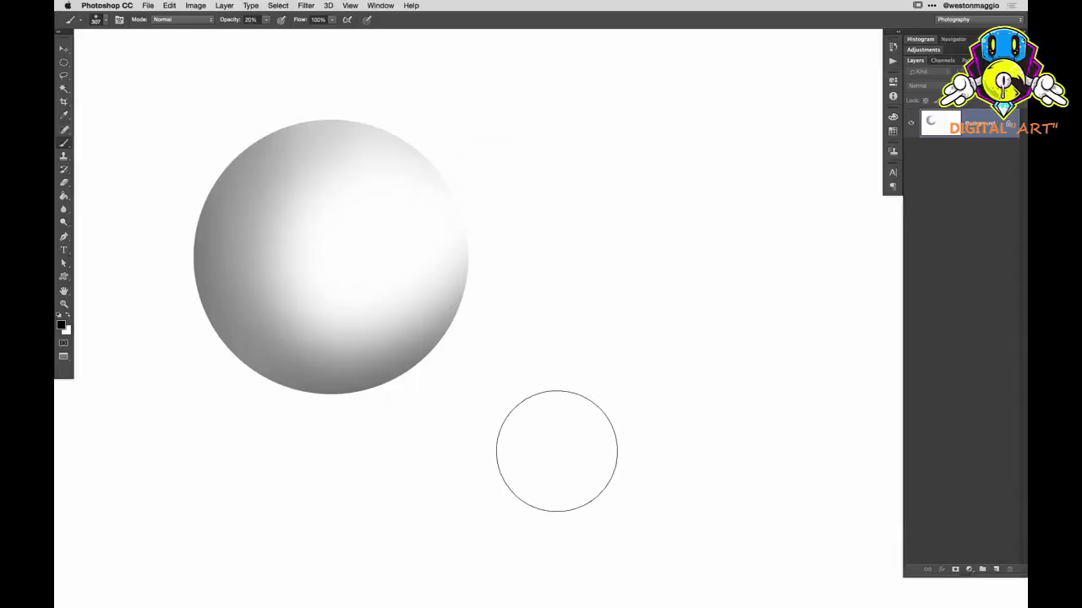
- Try to move the sphere painted on the locked Background layer
left_click(64, 49)
left_click(527, 303)
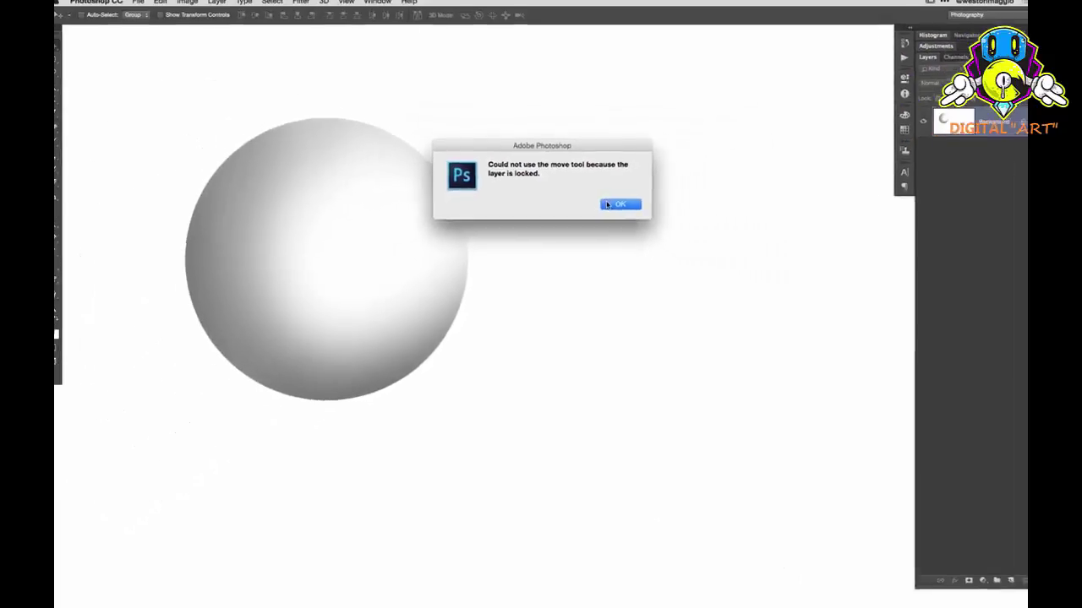
left_click(703, 219)
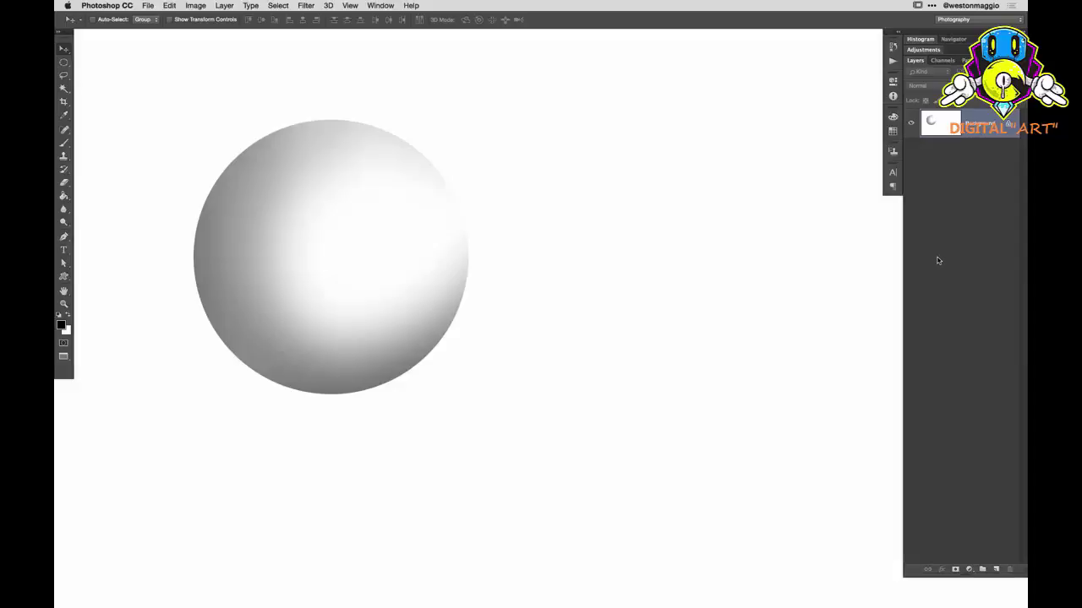
- Fill the whole Background layer with white to cover the painted sphere
key("super+d")
key("i")
key("shift+BackSpace")
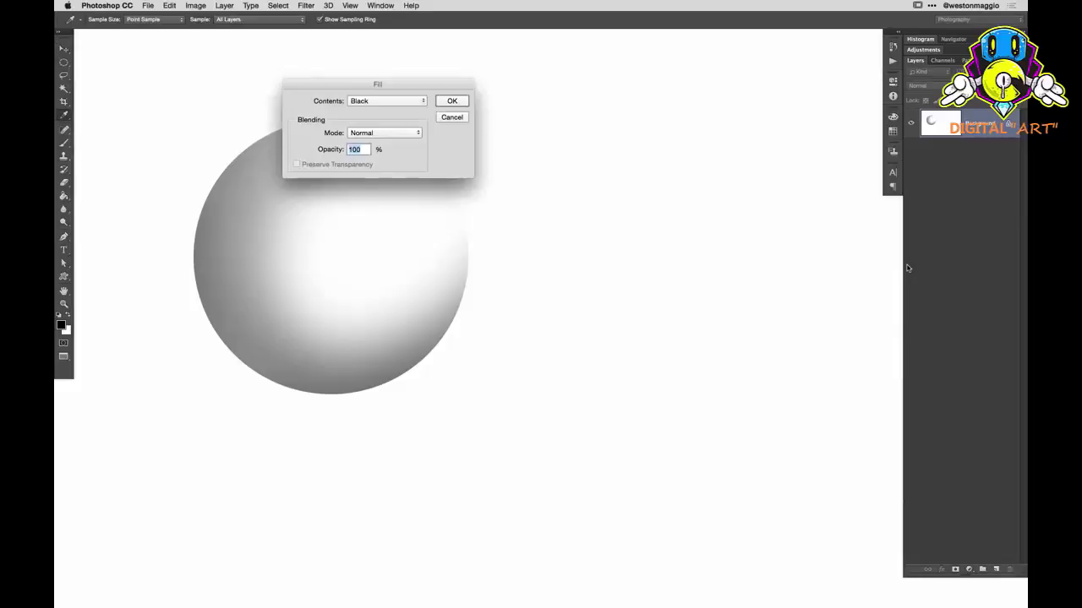
left_click(405, 101)
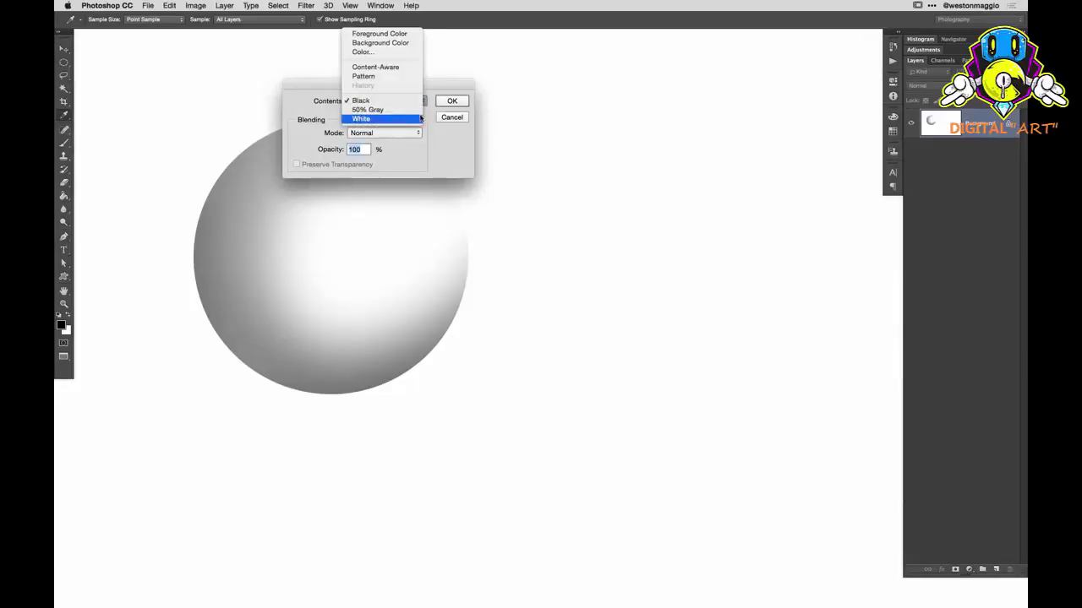
left_click(397, 118)
left_click(451, 101)
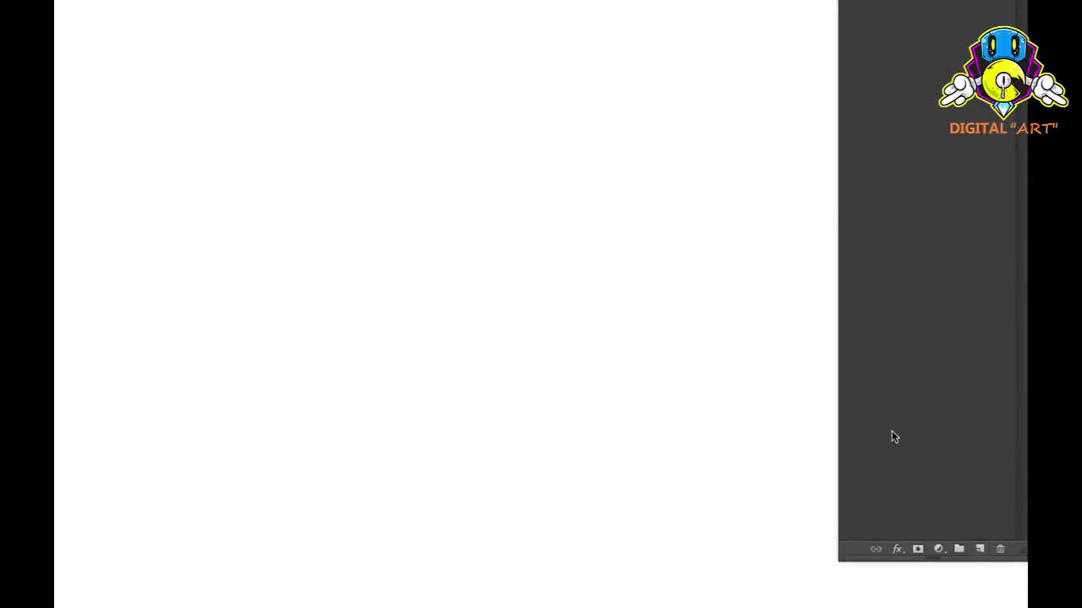
- Add a new empty layer above the Background and draw a large circular selection on it
left_click(980, 550)
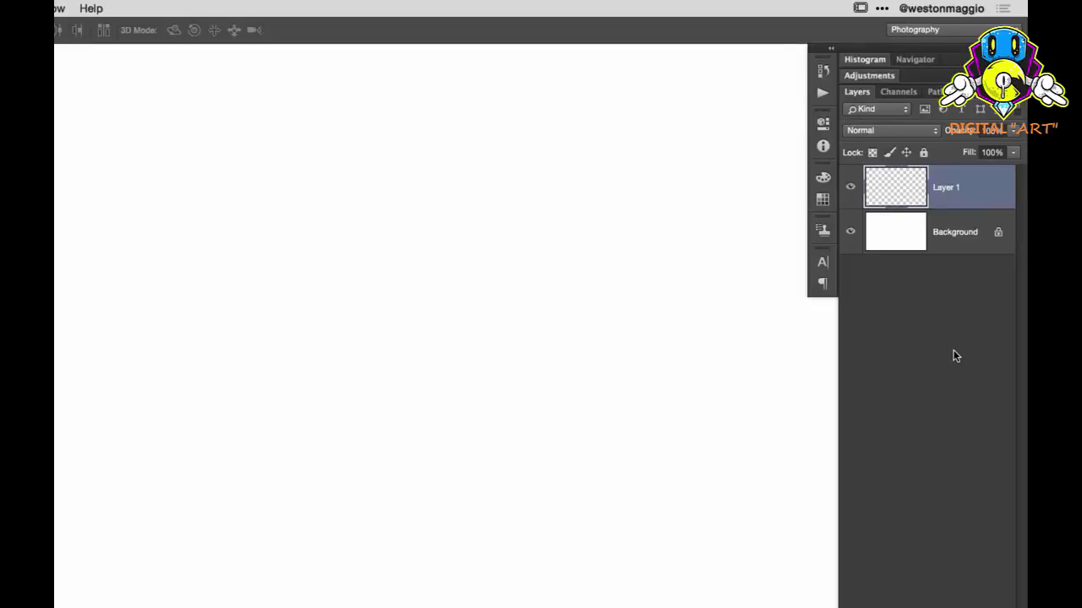
key("m")
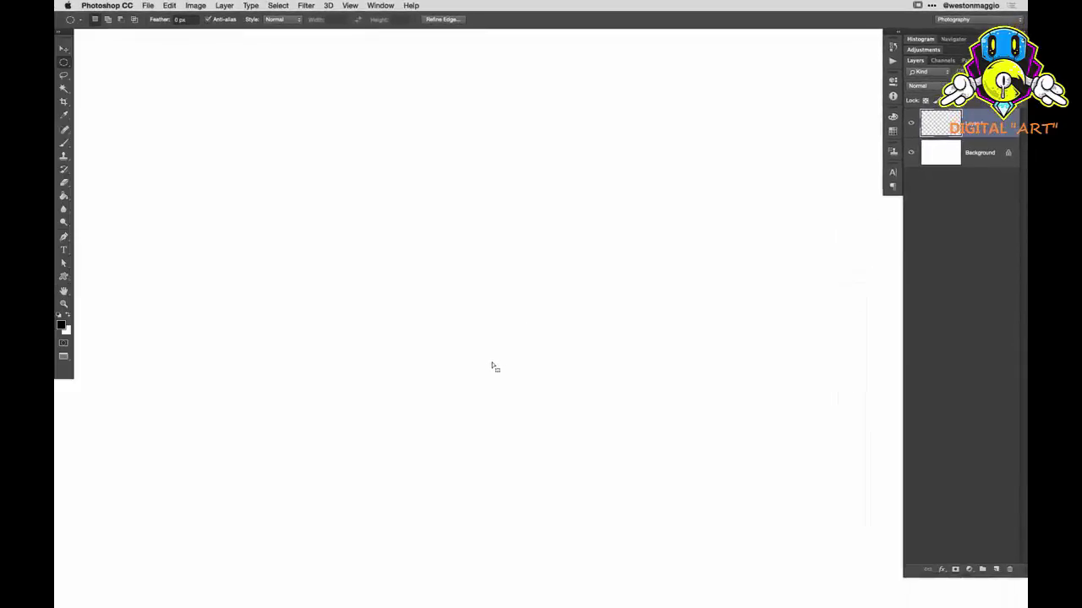
left_click_drag(203, 139, 291, 228)
left_click_drag(451, 425, 454, 428)
- Shade the inside edges of the circular selection with a soft 375 px black brush at 20% opacity, and deselect
key("b")
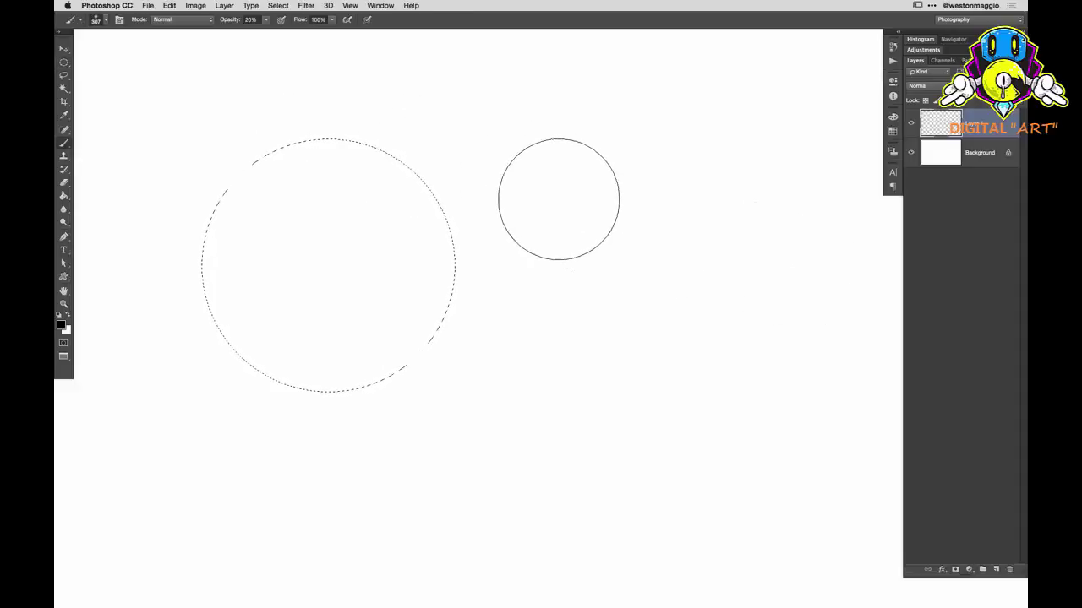
mouse_move(459, 313)
left_mouse_down()
mouse_move(478, 313)
mouse_move(460, 316)
left_mouse_up()
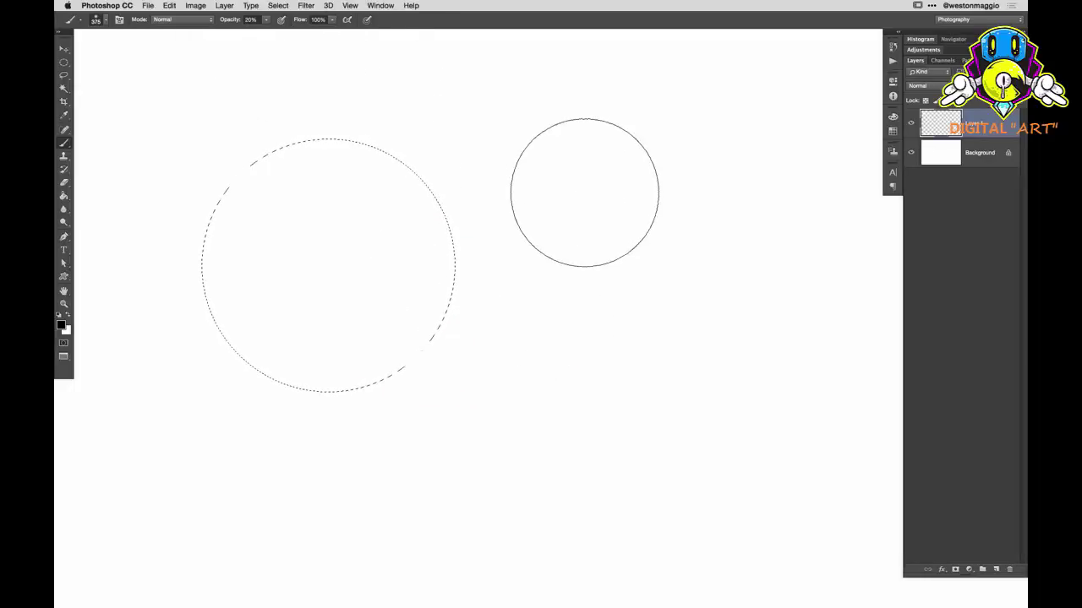
mouse_move(574, 196)
left_mouse_down()
mouse_move(320, 104)
mouse_move(226, 140)
mouse_move(154, 248)
mouse_move(172, 374)
mouse_move(283, 453)
mouse_move(445, 430)
mouse_move(572, 311)
mouse_move(594, 206)
mouse_move(531, 328)
mouse_move(359, 419)
mouse_move(184, 335)
mouse_move(155, 166)
mouse_move(251, 31)
mouse_move(179, 111)
mouse_move(165, 313)
mouse_move(340, 410)
mouse_move(500, 339)
mouse_move(538, 175)
mouse_move(442, 34)
mouse_move(264, 10)
mouse_move(150, 159)
mouse_move(203, 367)
mouse_move(385, 458)
mouse_move(538, 361)
mouse_move(412, 435)
mouse_move(246, 402)
mouse_move(144, 216)
mouse_move(157, 77)
mouse_move(126, 262)
mouse_move(296, 438)
mouse_move(564, 336)
mouse_move(604, 220)
mouse_move(513, 459)
mouse_move(496, 460)
mouse_move(316, 300)
mouse_move(186, 99)
mouse_move(139, 200)
mouse_move(170, 386)
mouse_move(342, 477)
mouse_move(541, 389)
mouse_move(649, 196)
mouse_move(624, 203)
mouse_move(540, 347)
mouse_move(232, 247)
mouse_move(141, 83)
mouse_move(129, 192)
mouse_move(205, 369)
mouse_move(381, 401)
mouse_move(533, 305)
mouse_move(652, 80)
mouse_move(726, 105)
mouse_move(704, 349)
mouse_move(680, 393)
mouse_move(686, 291)
left_mouse_up()
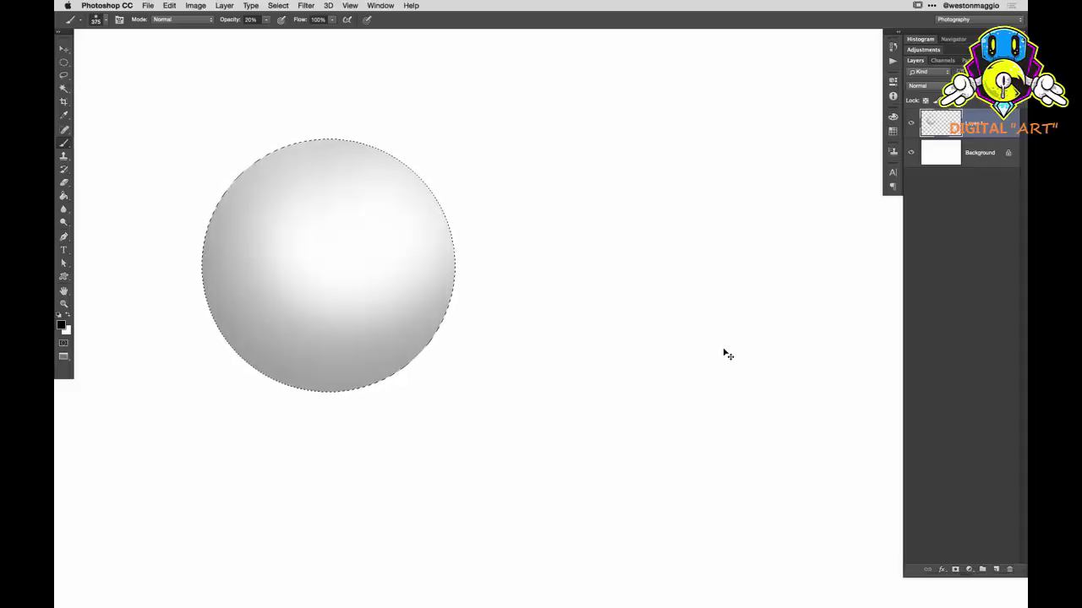
key("super+d")
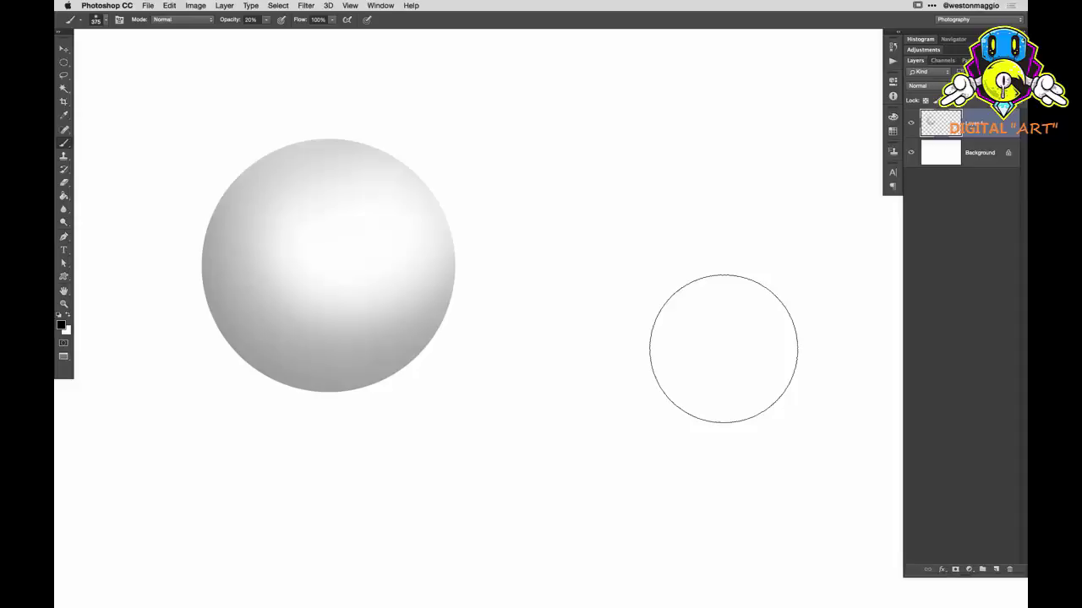
- Move the sphere across the canvas to the right and back, placing it slightly above its original spot
key("v")
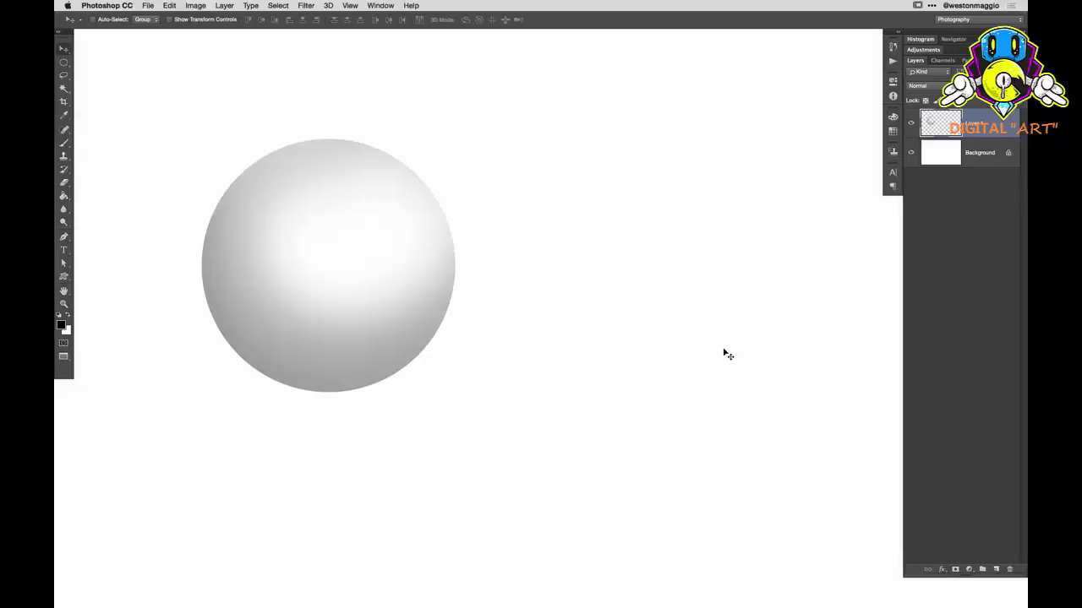
left_click_drag(330, 374, 625, 348)
left_click_drag(697, 347, 387, 302)
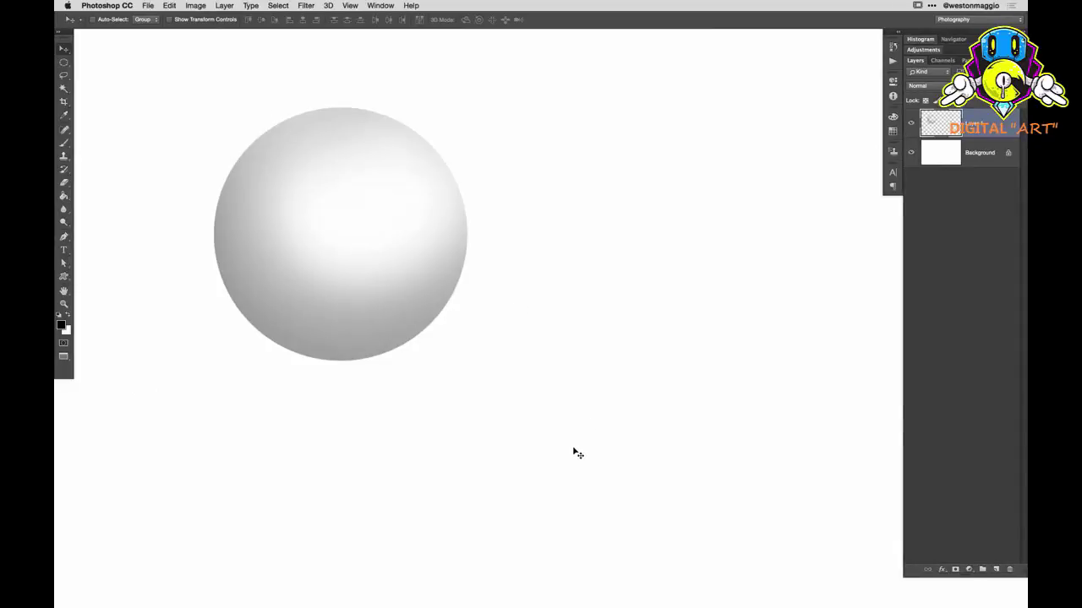
- Try darkening the sphere's left and lower edge without a selection using a 175 px black brush, and undo the strokes
key("b")
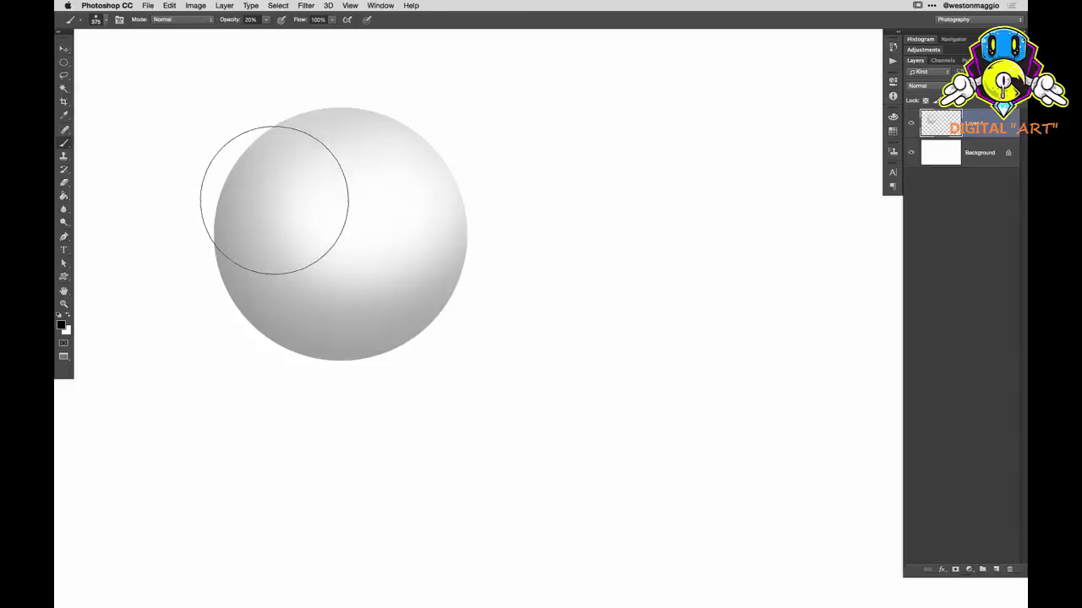
key("bracketleft")
key("bracketleft")
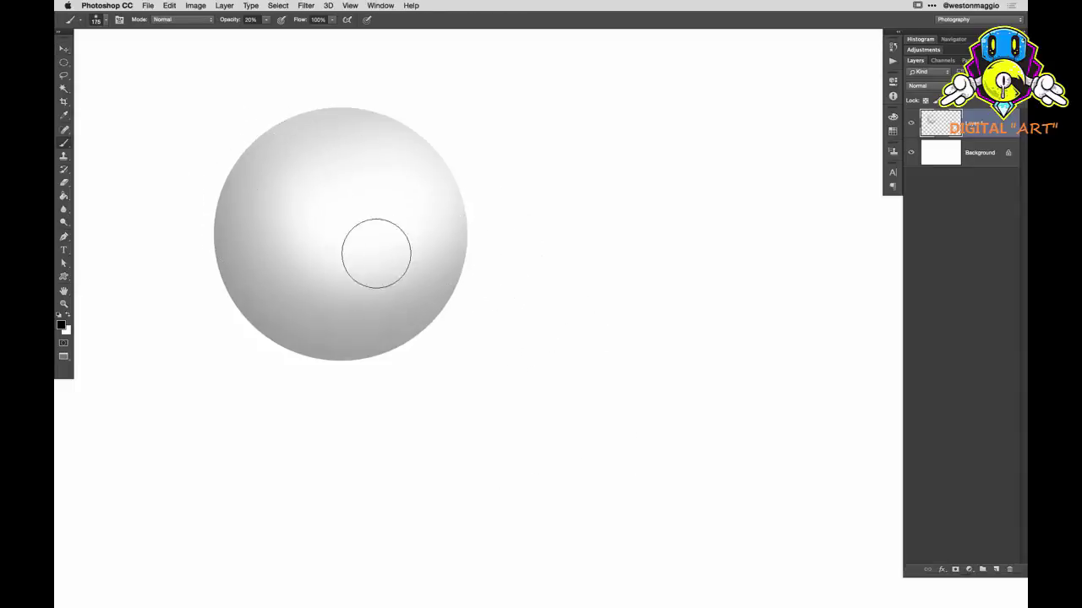
mouse_move(239, 185)
left_mouse_down()
mouse_move(284, 102)
mouse_move(223, 190)
mouse_move(400, 356)
mouse_move(423, 189)
mouse_move(290, 106)
mouse_move(206, 254)
mouse_move(534, 315)
mouse_move(615, 234)
left_mouse_up()
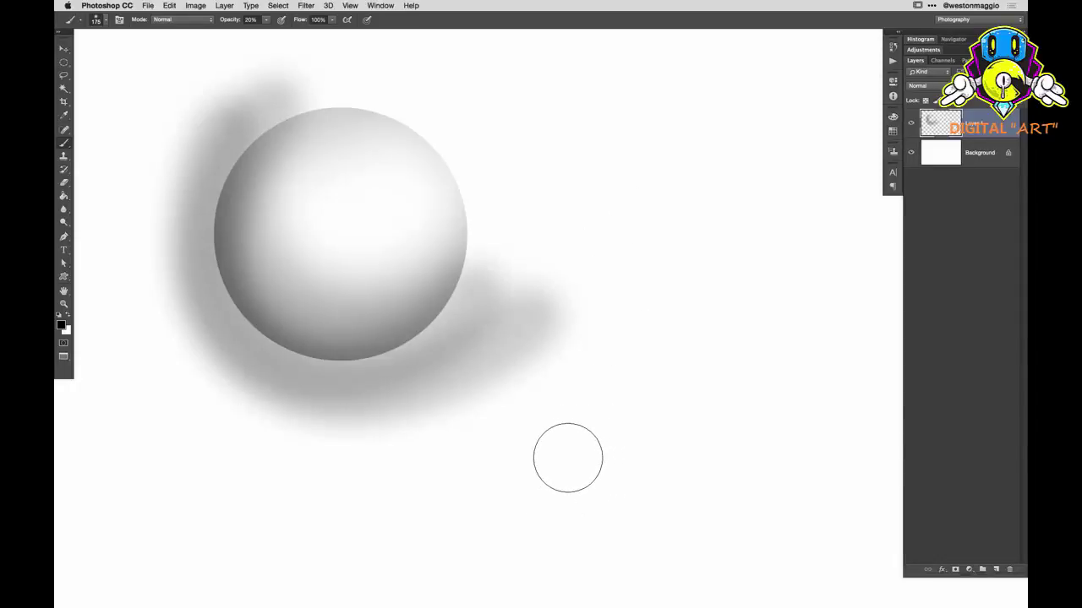
key("ctrl+z")
key("ctrl+alt+z")
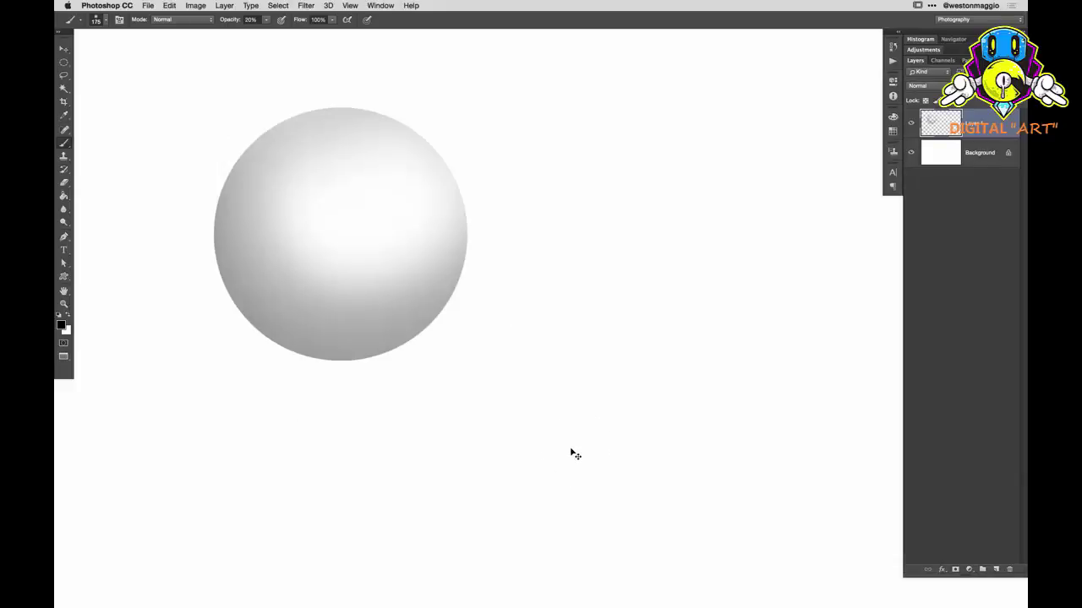
- Load the sphere layer's pixels as a selection
left_click(941, 127, "ctrl")
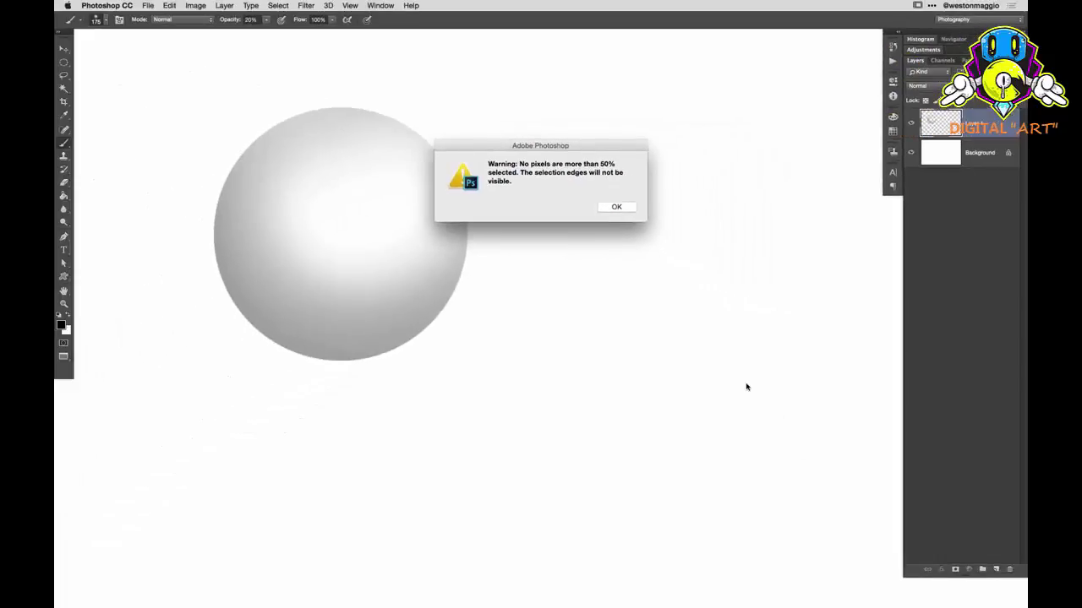
left_click(616, 207)
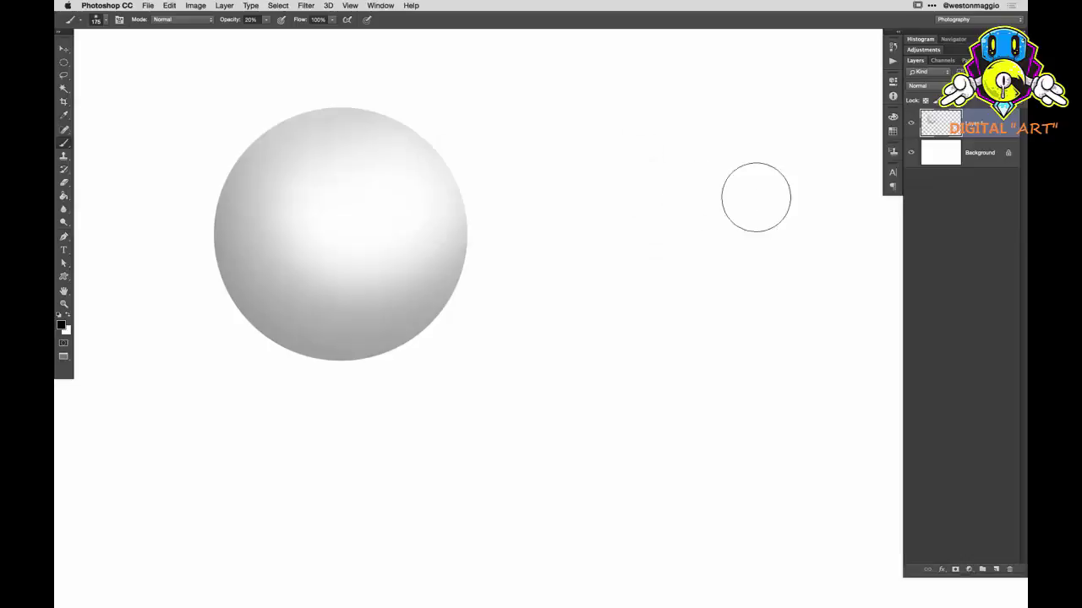
- Hide and reshow the Background layer to inspect the sphere's transparency, and lock the transparent pixels of Layer 1
left_click(911, 157)
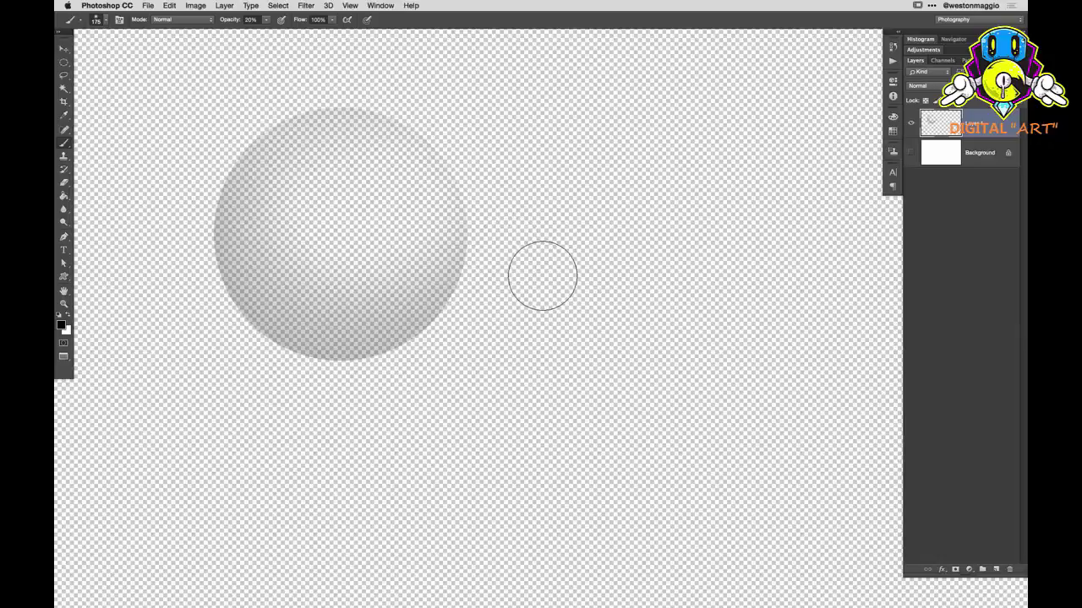
left_click(911, 153)
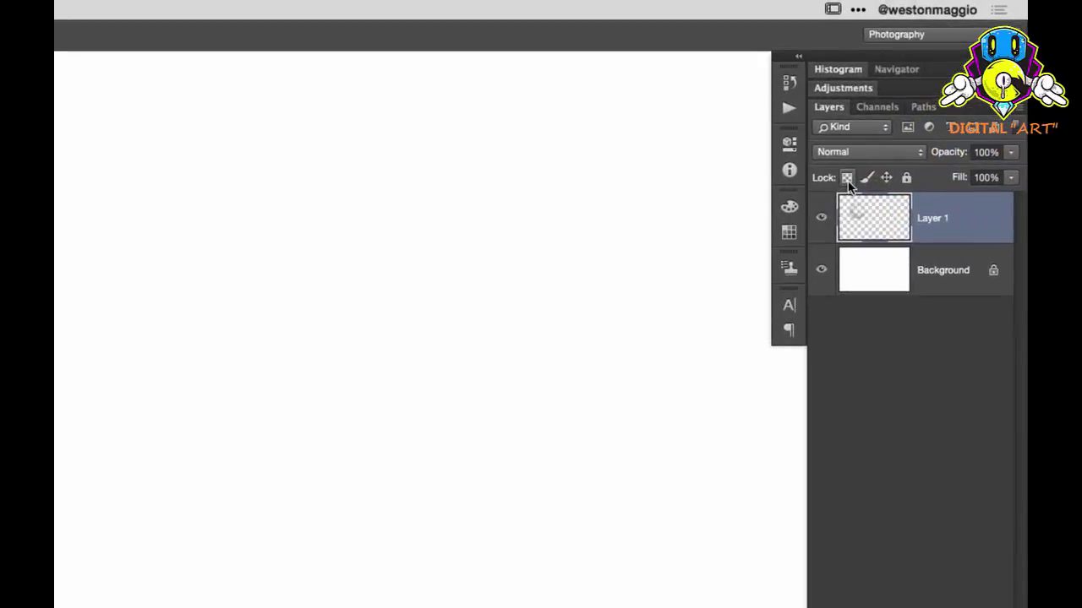
left_click(847, 177)
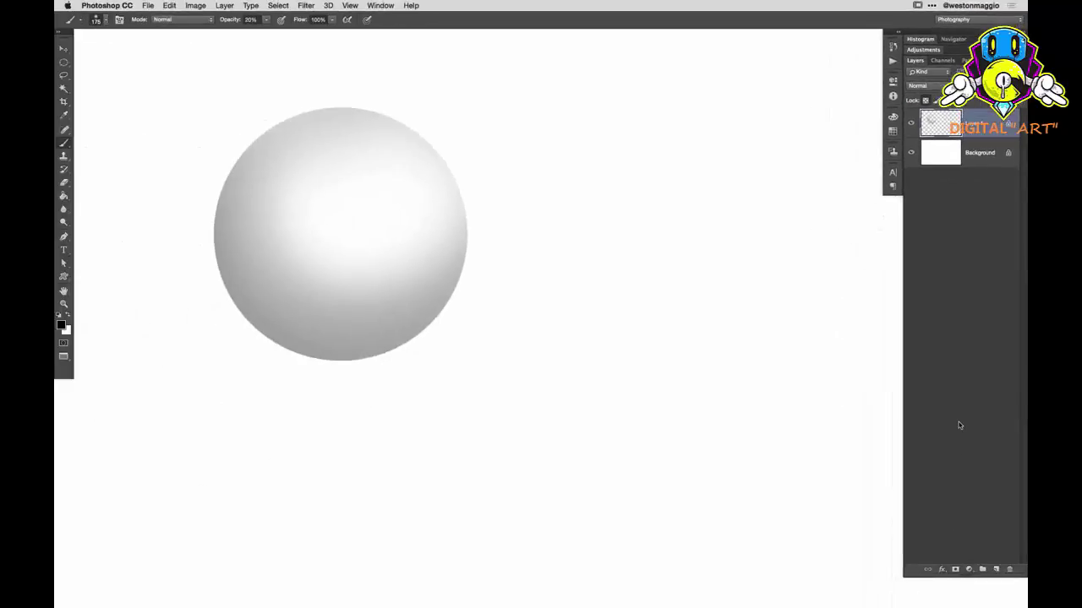
- Set the foreground color to red ff0000 and brush it around the sphere's edges at 20% opacity with the 175 px brush
left_click(62, 325)
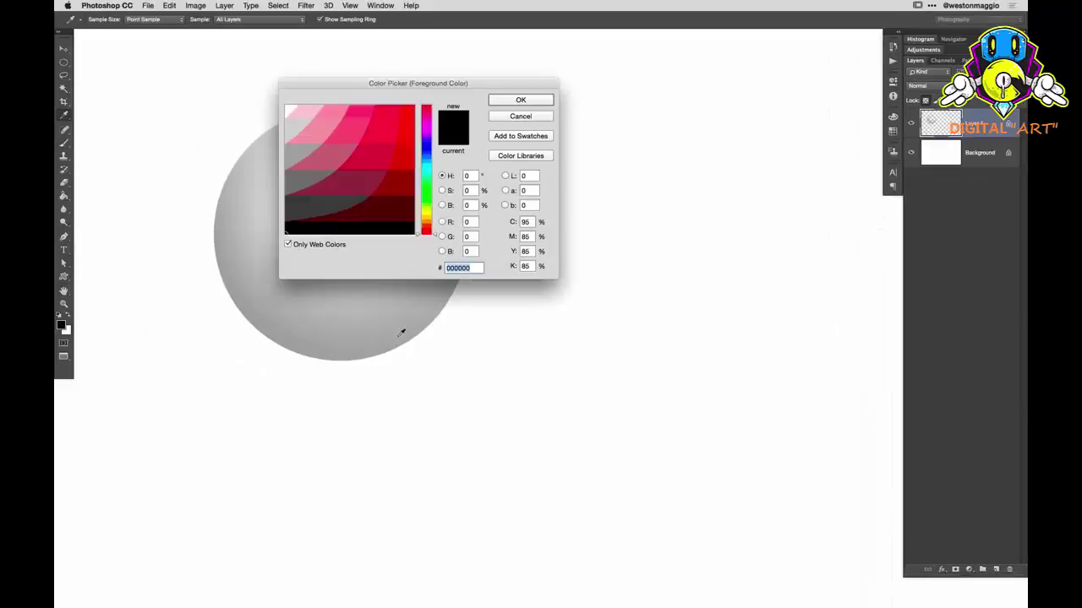
left_click(409, 111)
left_click(541, 101)
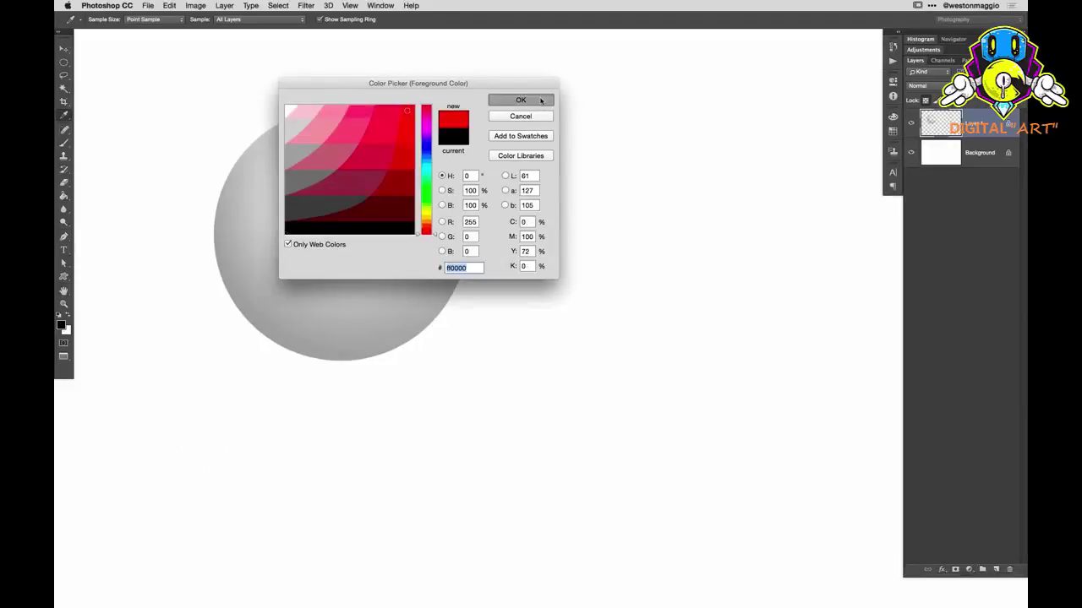
mouse_move(305, 334)
left_mouse_down()
mouse_move(204, 244)
mouse_move(211, 196)
mouse_move(212, 230)
mouse_move(430, 314)
mouse_move(418, 327)
mouse_move(210, 235)
mouse_move(231, 89)
mouse_move(302, 333)
mouse_move(506, 183)
mouse_move(443, 288)
mouse_move(363, 266)
mouse_move(502, 229)
mouse_move(240, 339)
mouse_move(238, 73)
mouse_move(309, 54)
mouse_move(217, 256)
mouse_move(341, 67)
mouse_move(246, 239)
mouse_move(347, 131)
mouse_move(263, 164)
mouse_move(478, 286)
mouse_move(509, 196)
mouse_move(330, 308)
mouse_move(228, 111)
mouse_move(269, 290)
mouse_move(464, 262)
mouse_move(286, 150)
mouse_move(189, 265)
mouse_move(75, 338)
left_mouse_up()
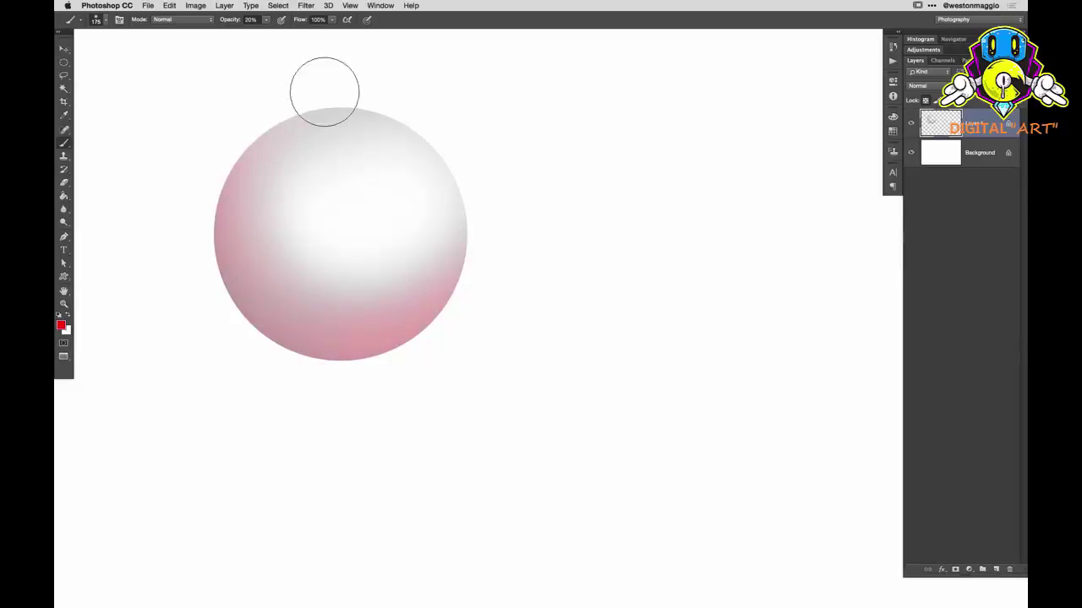
mouse_move(488, 162)
left_mouse_down()
mouse_move(394, 143)
mouse_move(344, 75)
mouse_move(486, 329)
mouse_move(428, 100)
mouse_move(450, 335)
mouse_move(434, 270)
mouse_move(463, 120)
mouse_move(427, 360)
mouse_move(240, 234)
mouse_move(260, 87)
mouse_move(361, 340)
mouse_move(525, 256)
mouse_move(492, 308)
mouse_move(282, 133)
left_mouse_up()
mouse_move(253, 109)
left_mouse_down()
mouse_move(255, 148)
mouse_move(272, 103)
mouse_move(227, 211)
mouse_move(415, 357)
mouse_move(362, 227)
mouse_move(267, 125)
mouse_move(270, 360)
mouse_move(515, 330)
left_mouse_up()
mouse_move(209, 165)
left_mouse_down()
mouse_move(391, 377)
mouse_move(550, 268)
left_mouse_up()
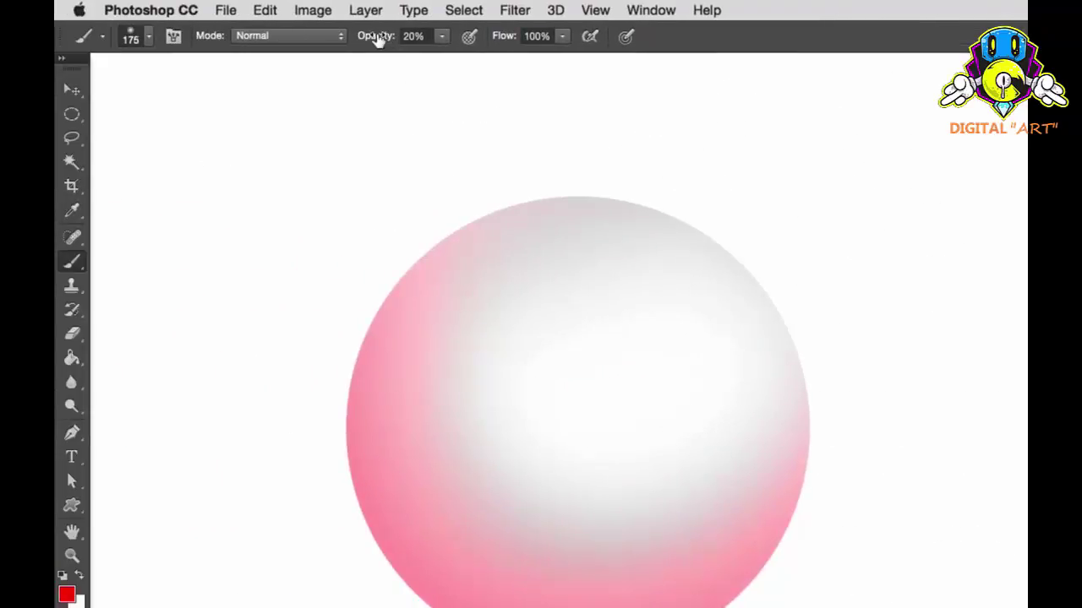
- Set the brush opacity to 100%, try a large red scribble beside the sphere with transparent pixels unlocked, and undo it
left_click_drag(377, 41, 463, 38)
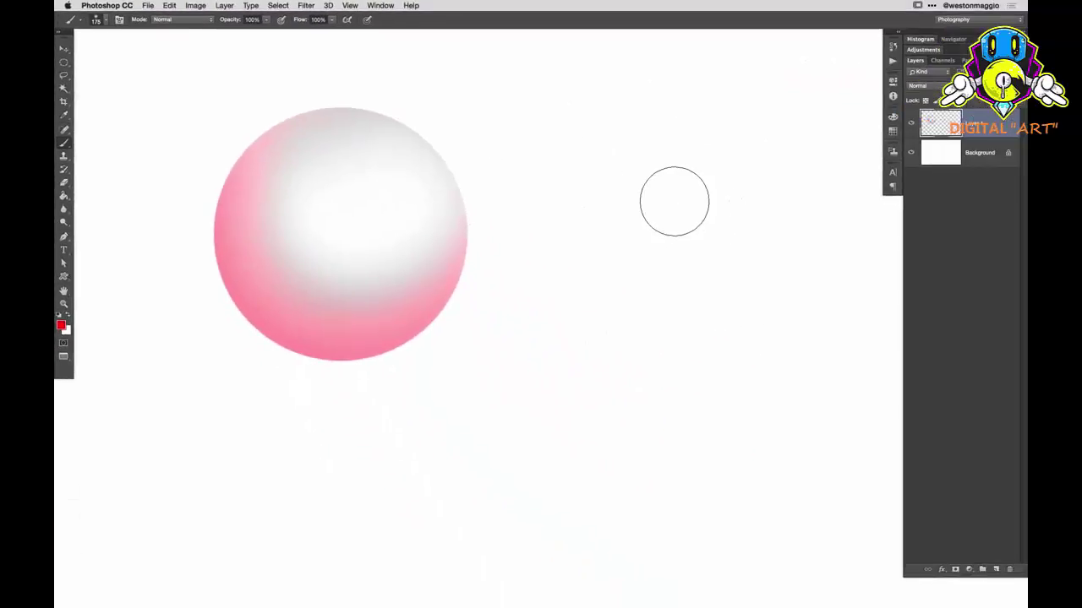
mouse_move(685, 85)
left_mouse_down()
mouse_move(611, 141)
mouse_move(591, 256)
mouse_move(682, 336)
mouse_move(693, 464)
left_mouse_up()
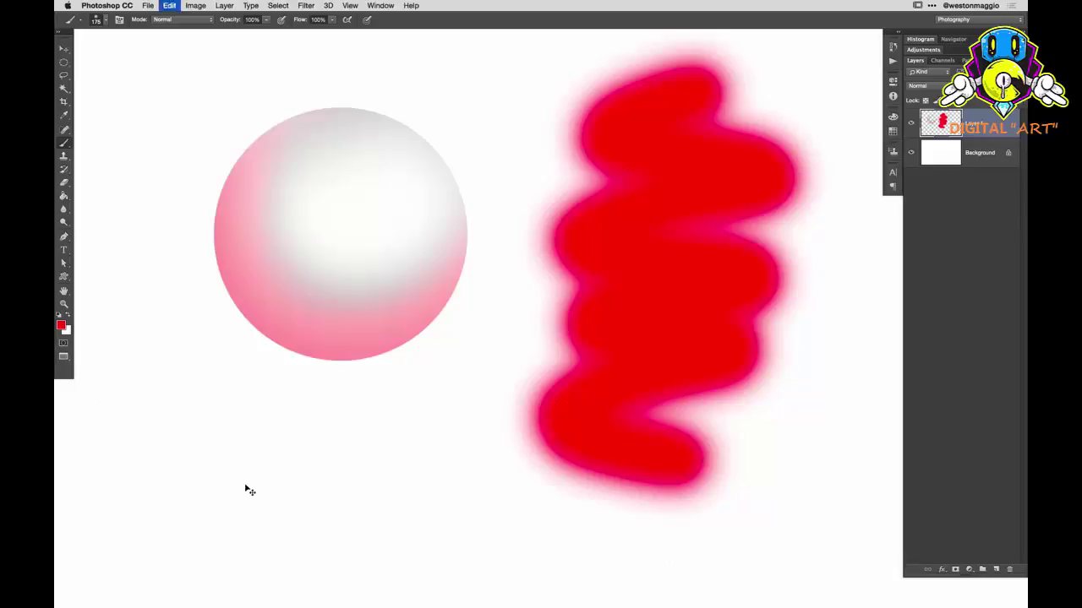
key("Delete")
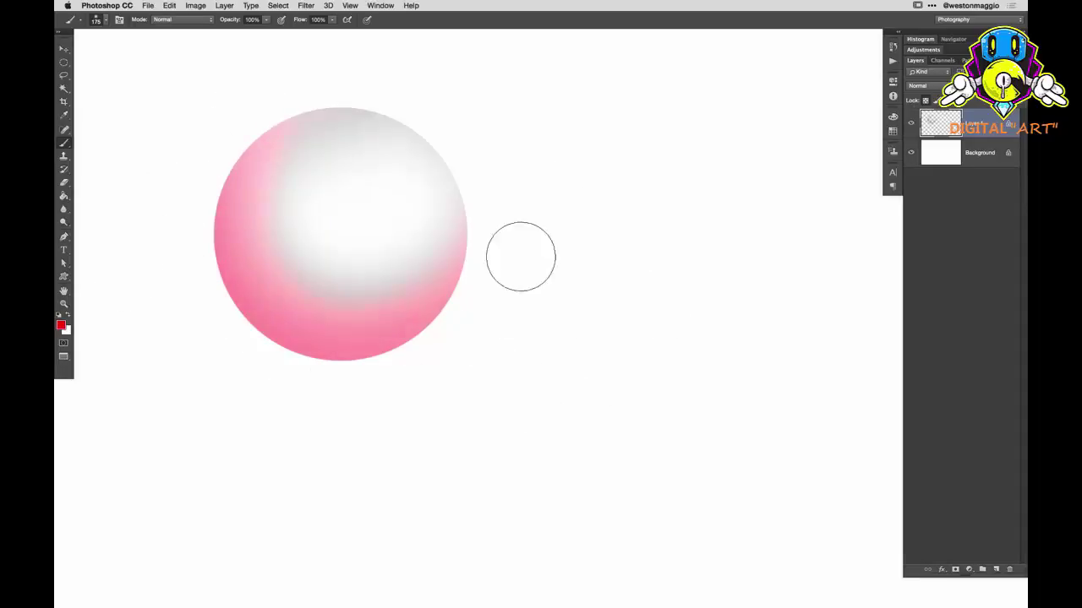
- Paint more red around the sphere's left, upper and right edges with transparency locked, and toggle the Background layer off and on
left_click_drag(194, 278, 381, 111)
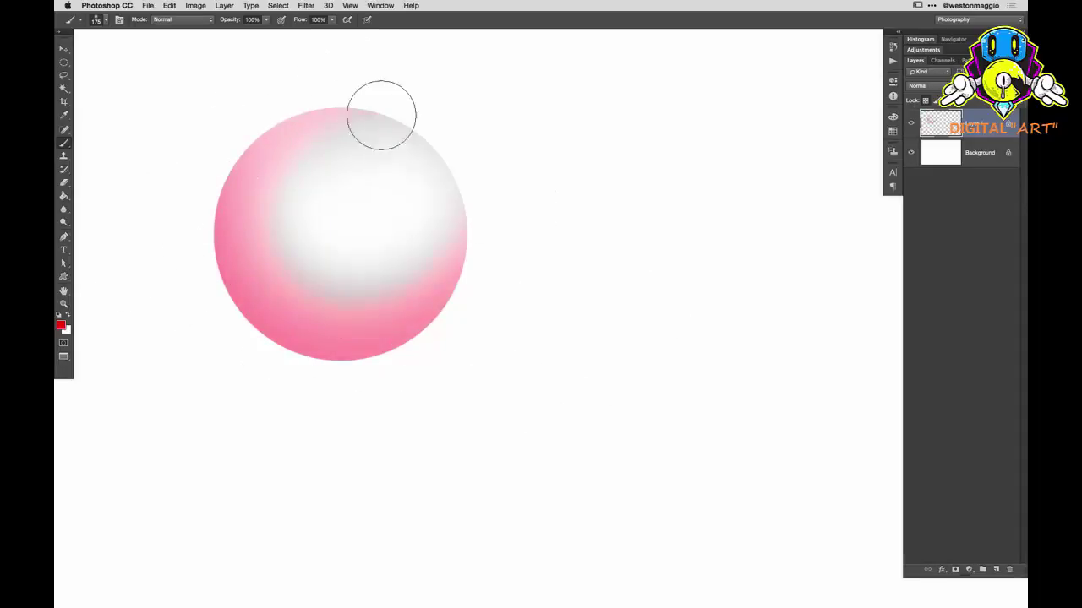
mouse_move(392, 156)
left_mouse_down()
mouse_move(496, 315)
mouse_move(424, 442)
mouse_move(317, 81)
mouse_move(258, 164)
mouse_move(500, 187)
left_mouse_up()
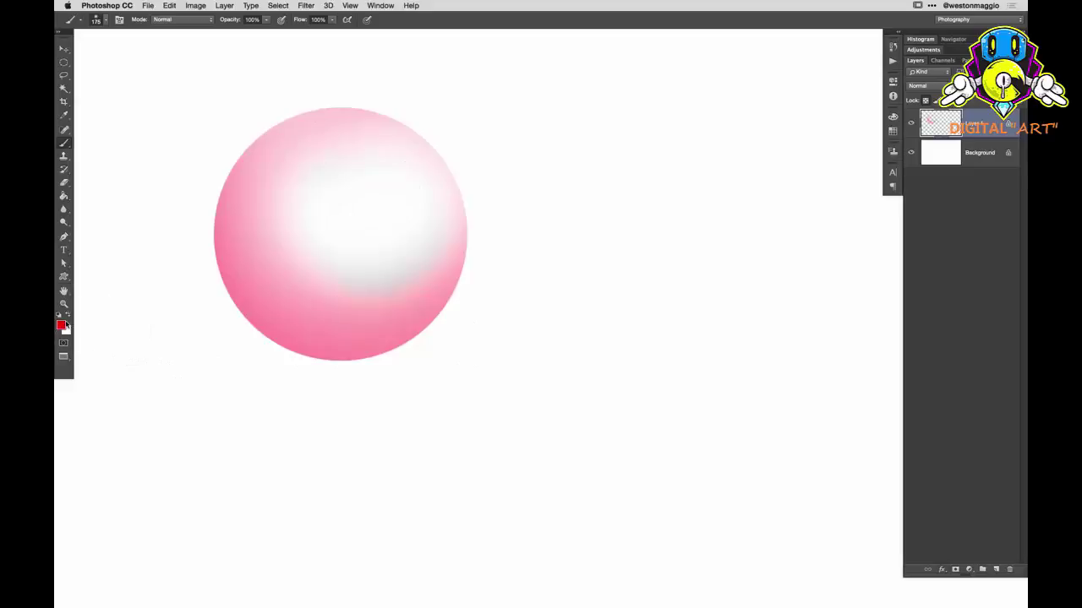
left_click(911, 152)
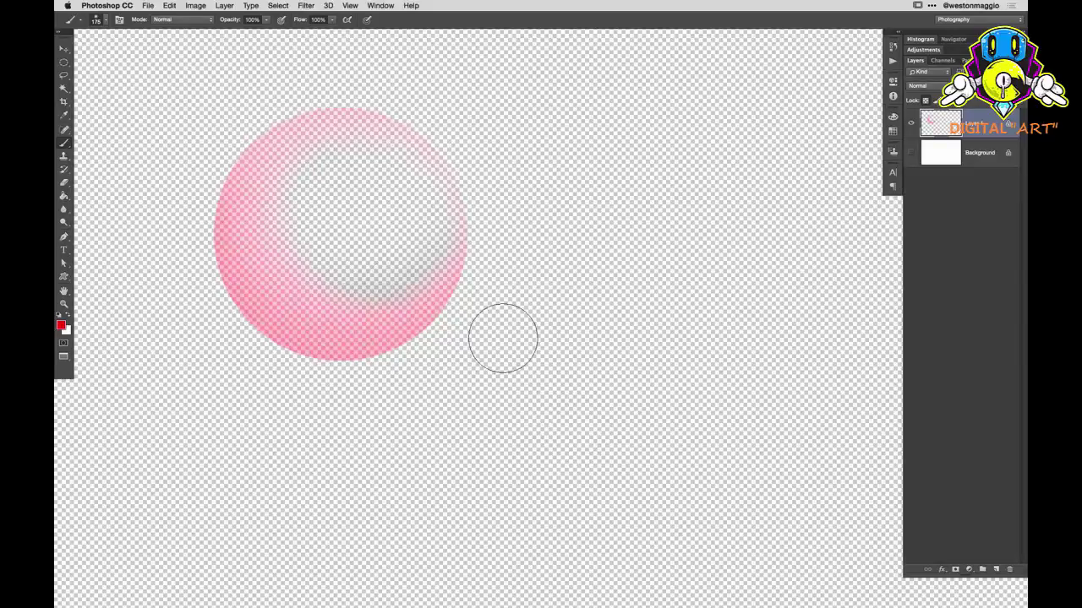
left_click(911, 153)
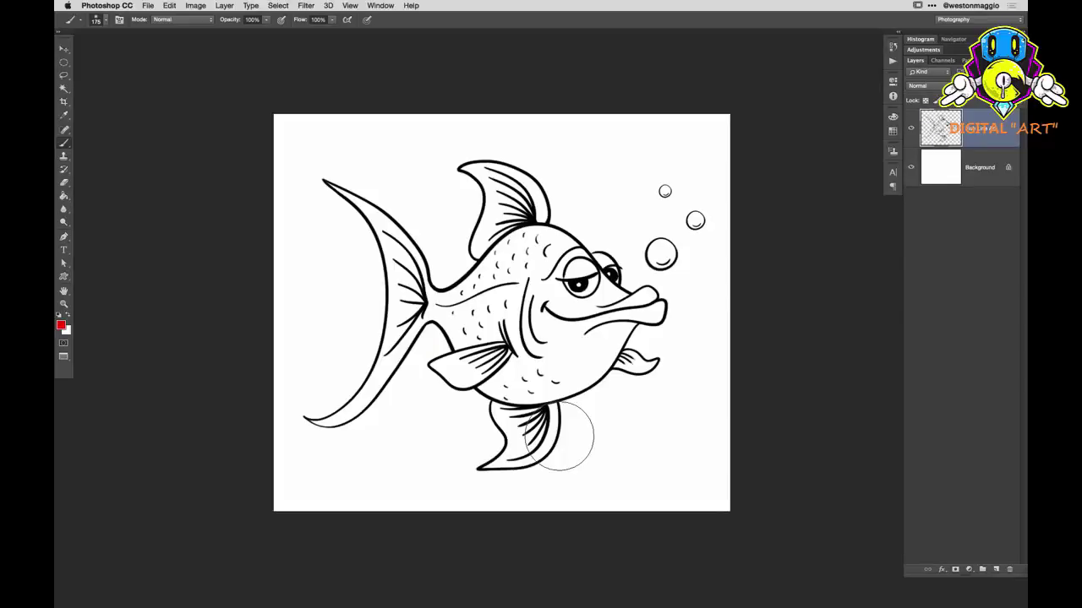
- Hide and reshow the Background layer in the fish drawing to examine the transparency around the line art
left_click(911, 167)
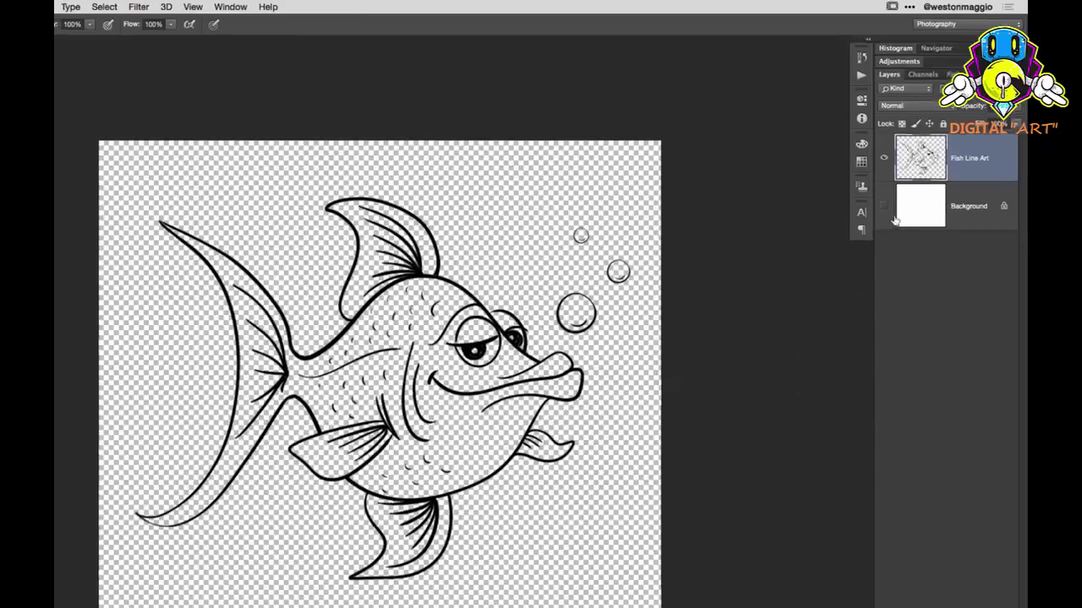
left_click(884, 206)
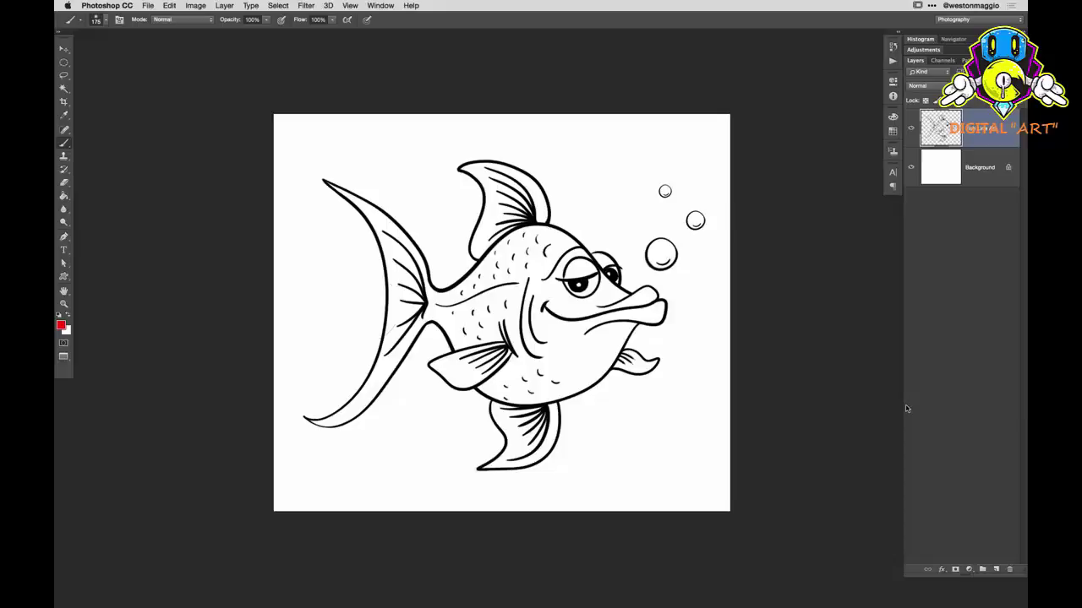
- Set the foreground color to light blue b0dcfb
left_click(67, 325)
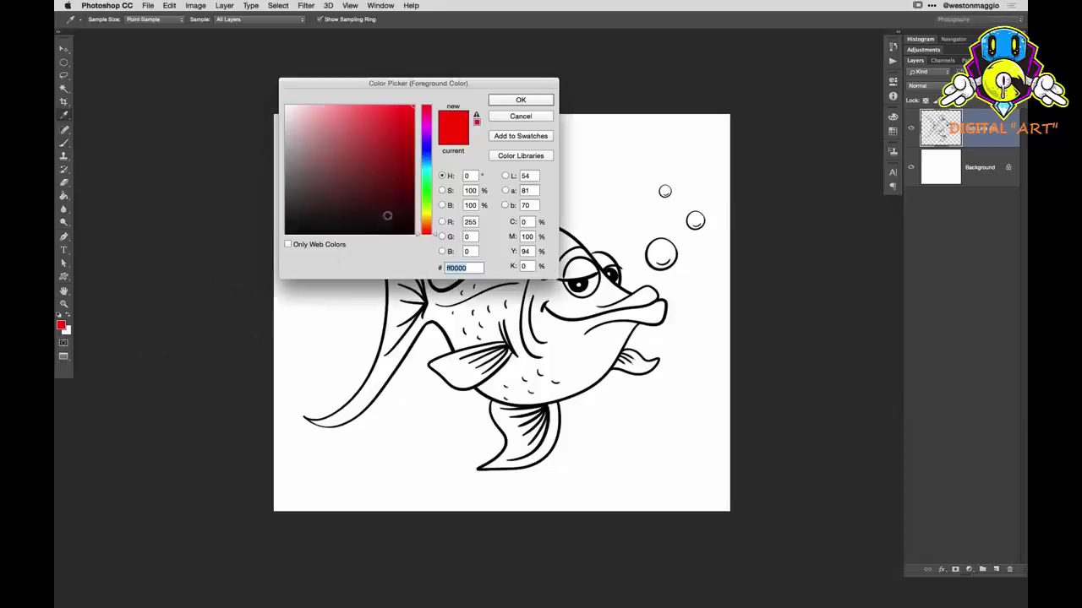
left_click_drag(421, 179, 425, 166)
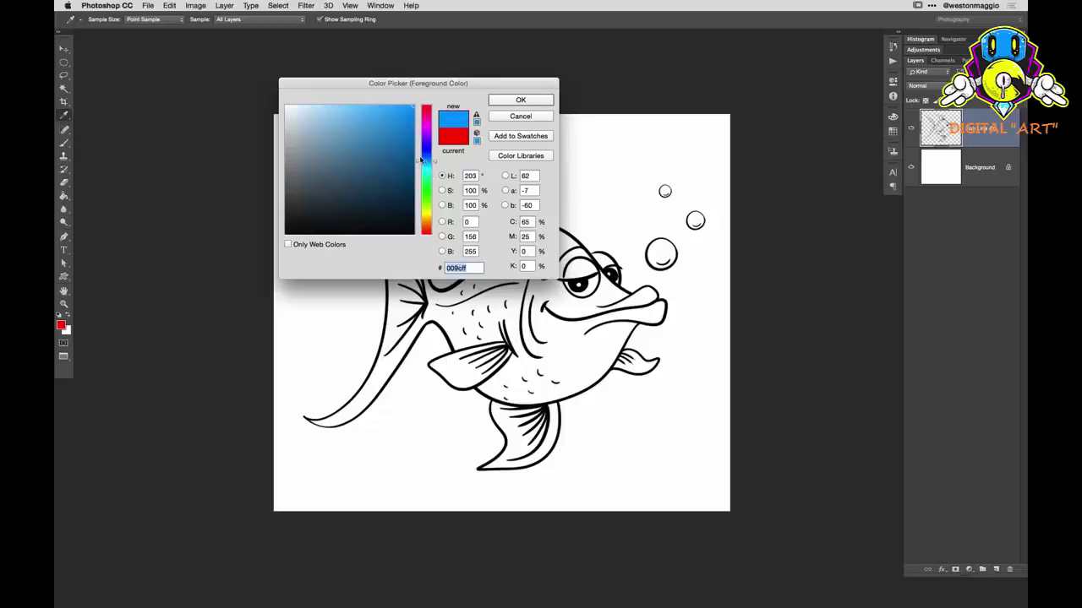
left_click(323, 107)
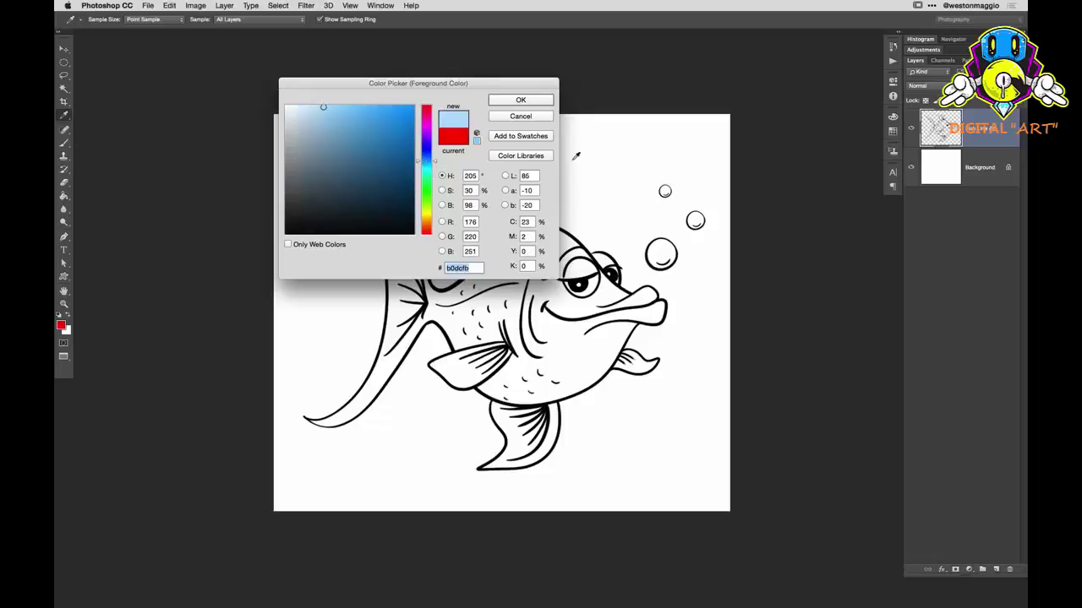
left_click(545, 107)
key("b")
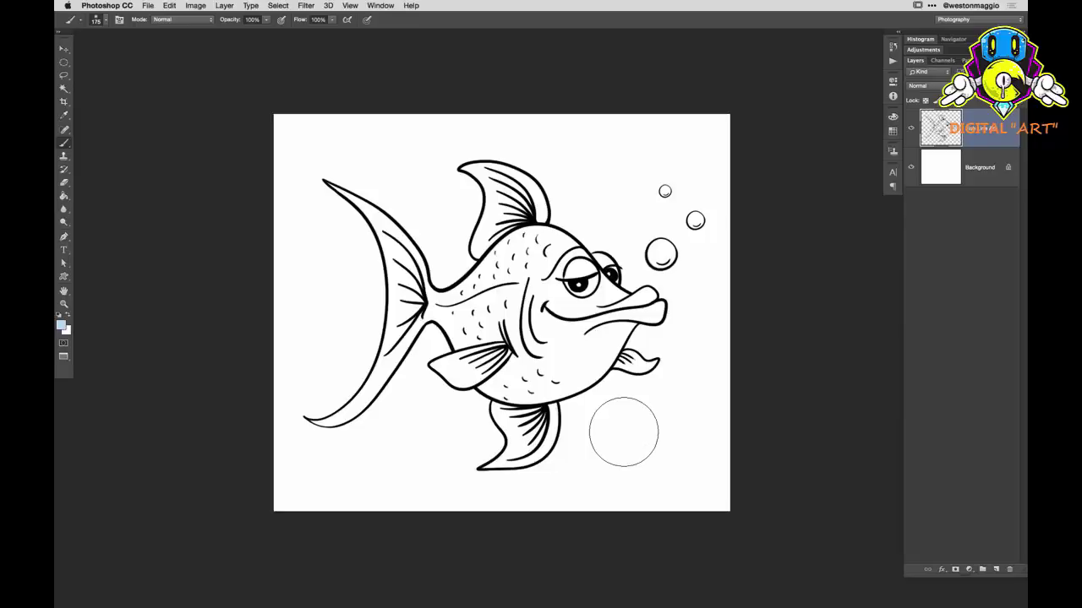
- Select the empty area around the fish with the Magic Wand at tolerance 15, and invert the selection
key("w")
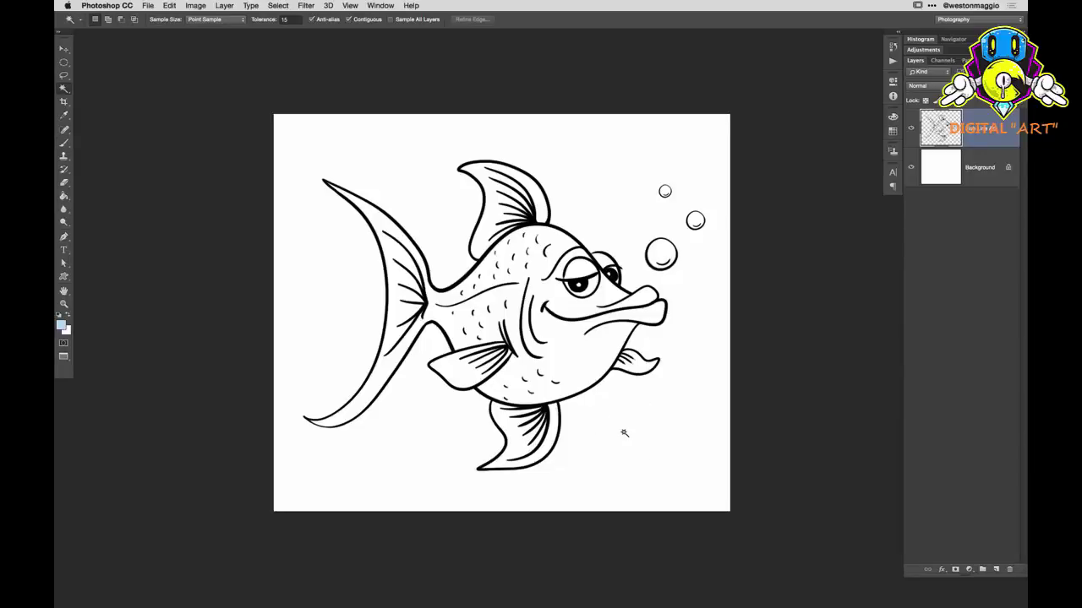
left_click(435, 205)
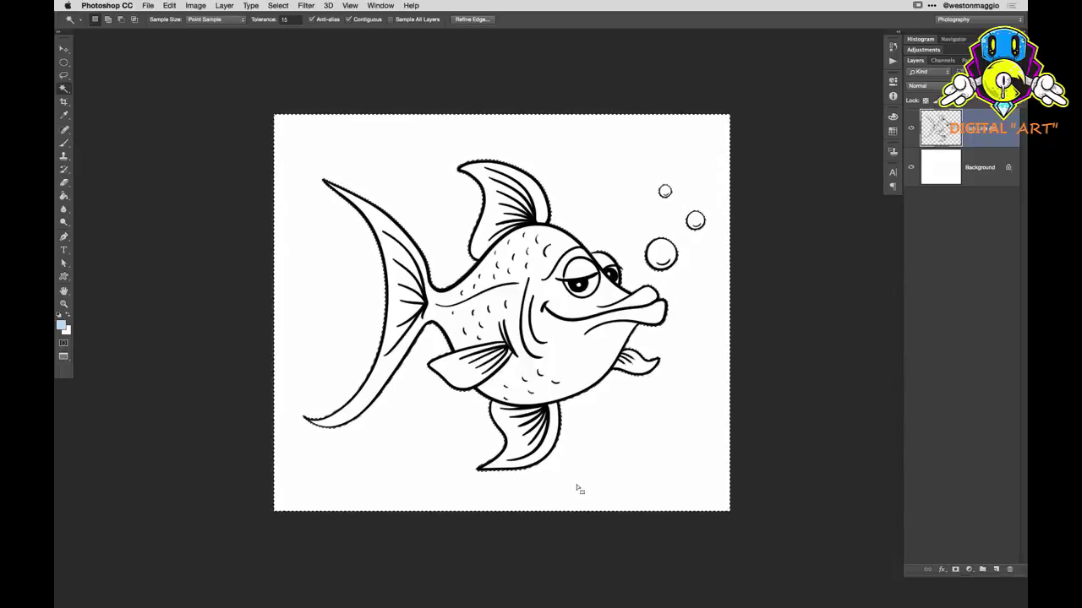
left_click(280, 6)
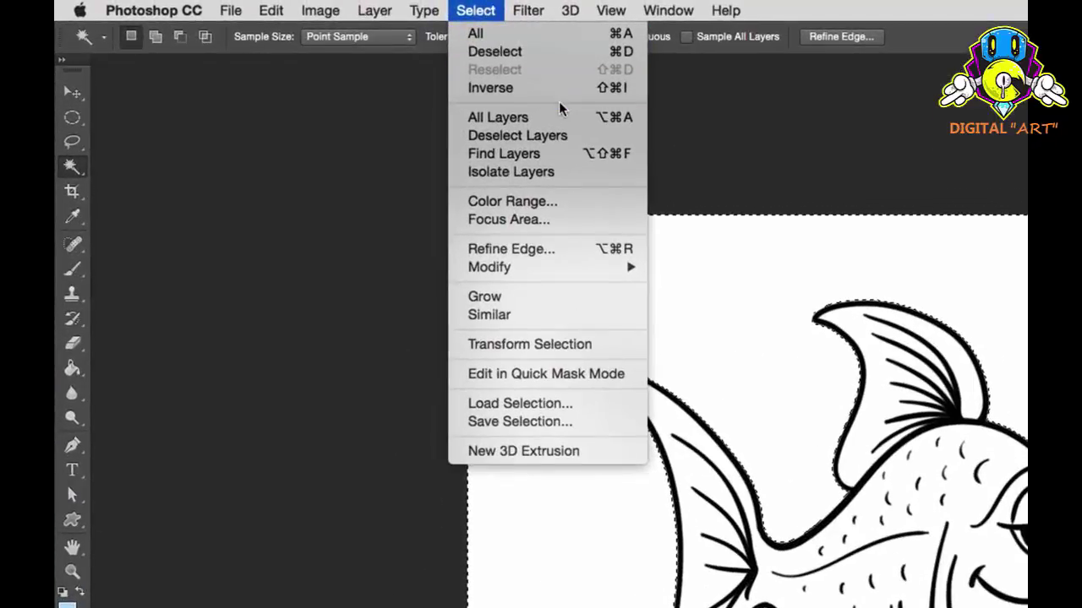
left_click(559, 92)
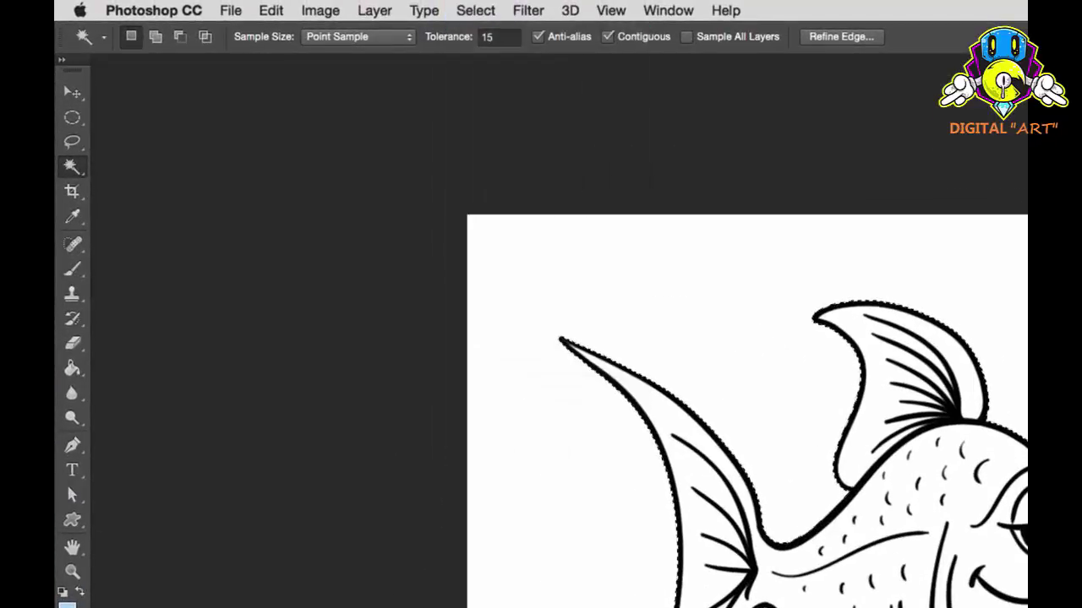
- Contract the fish selection by 2 pixels and check its edge along the outlines
left_click(476, 10)
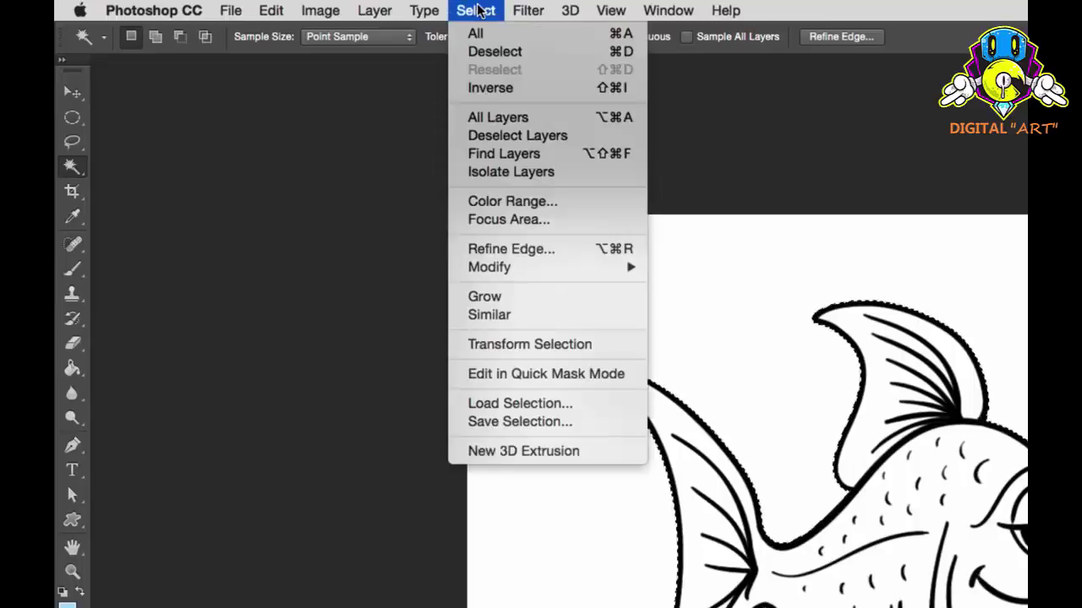
mouse_move(554, 272)
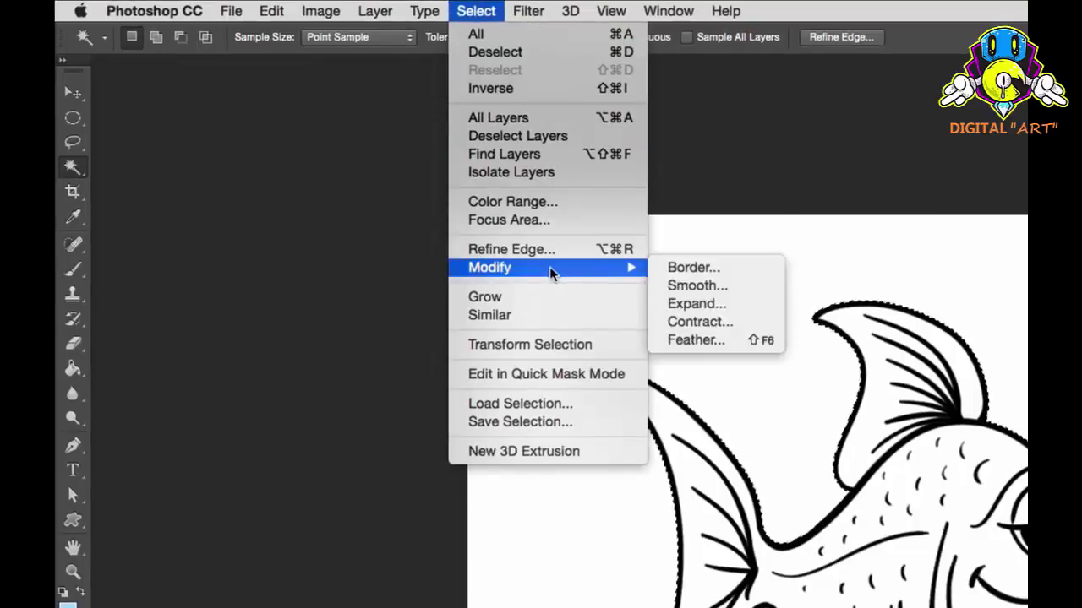
left_click(732, 322)
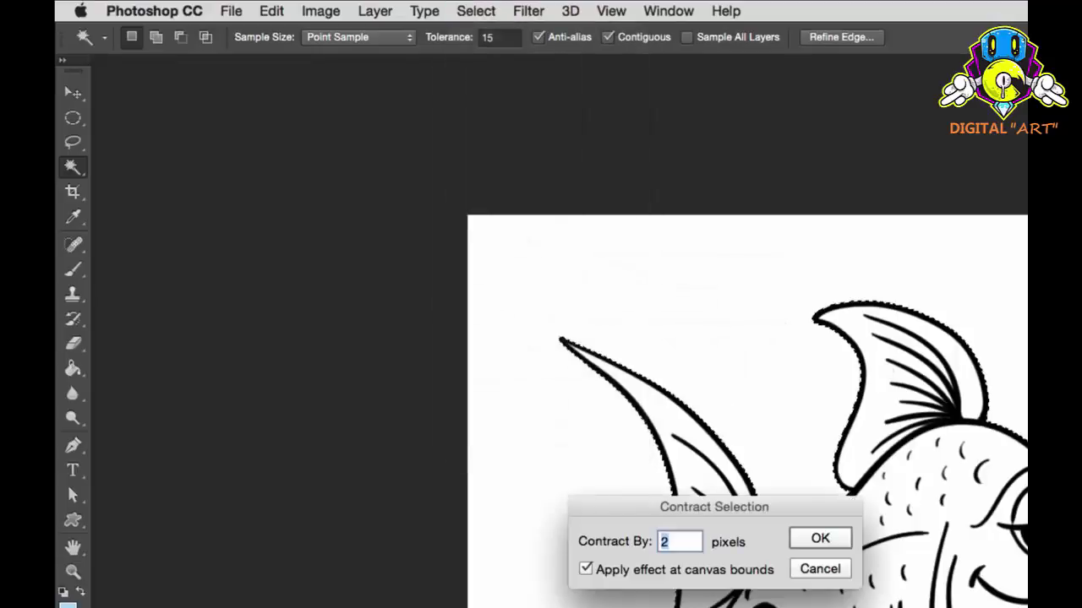
key("Return")
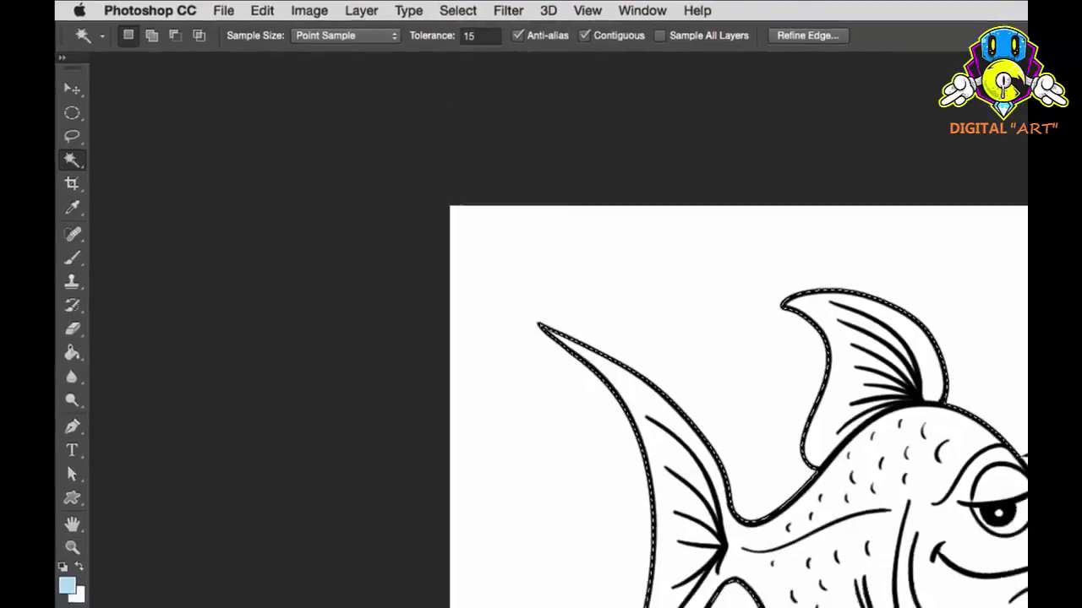
key("super+d")
left_click_drag(397, 281, 470, 287)
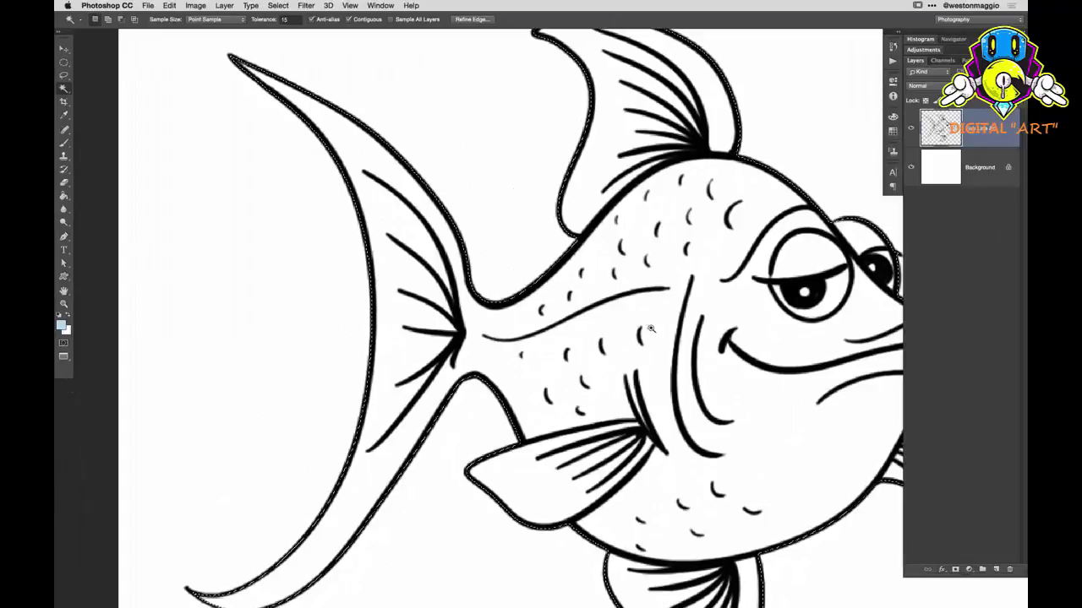
left_click_drag(650, 327, 528, 309)
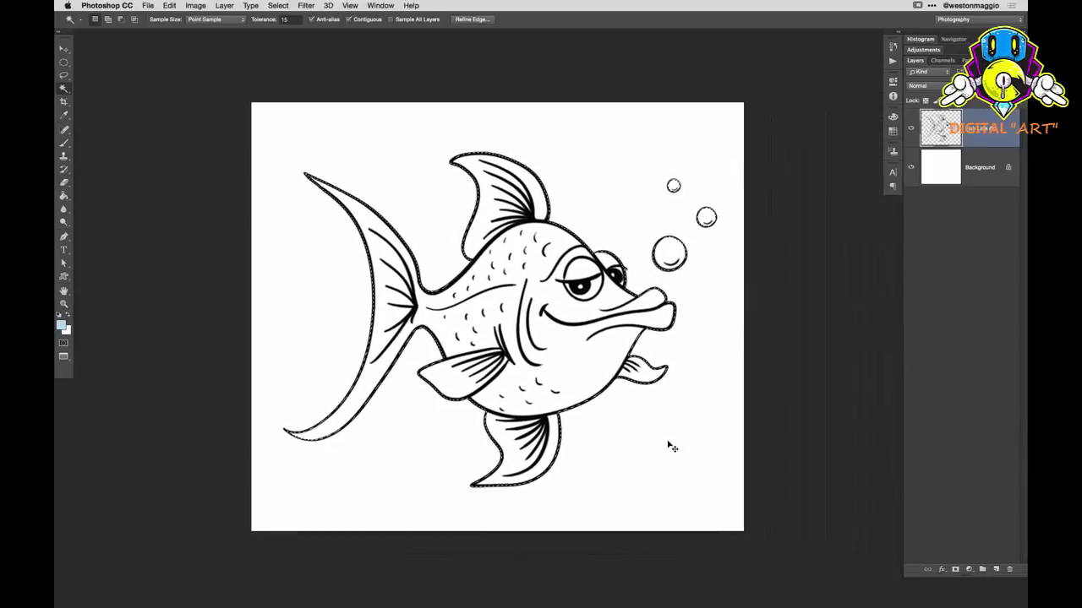
- Add a new layer beneath Fish Line Art and name it "Fish"
left_click(997, 570, "super")
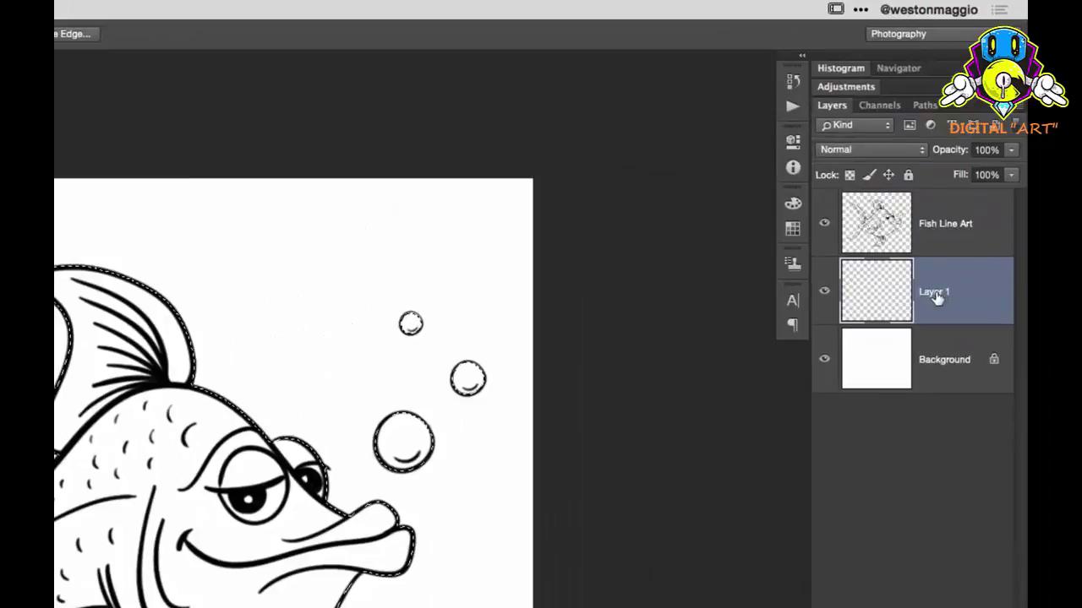
double_click(978, 168)
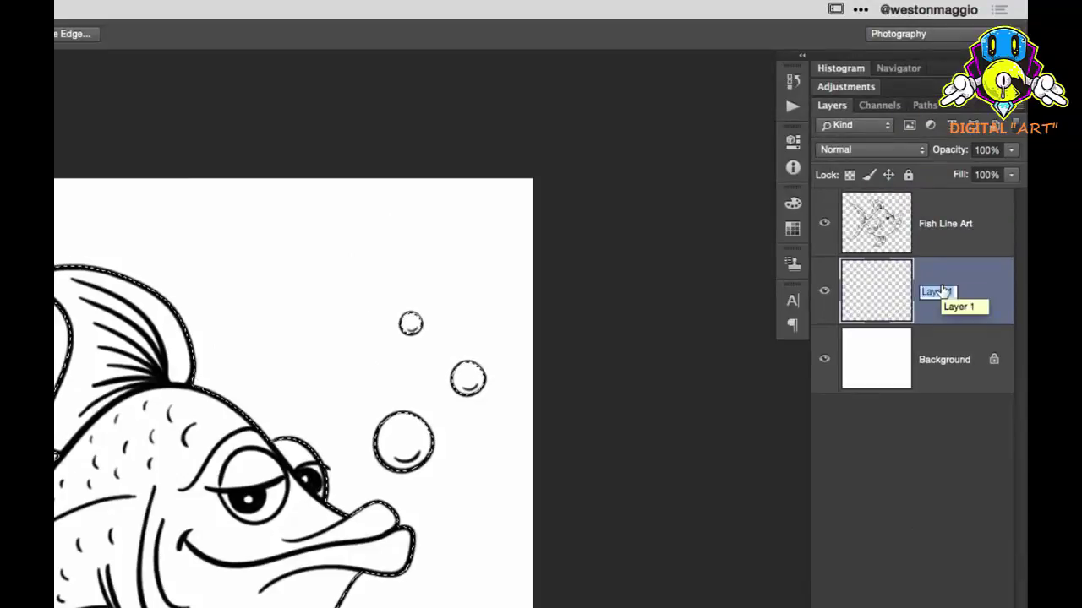
type("F")
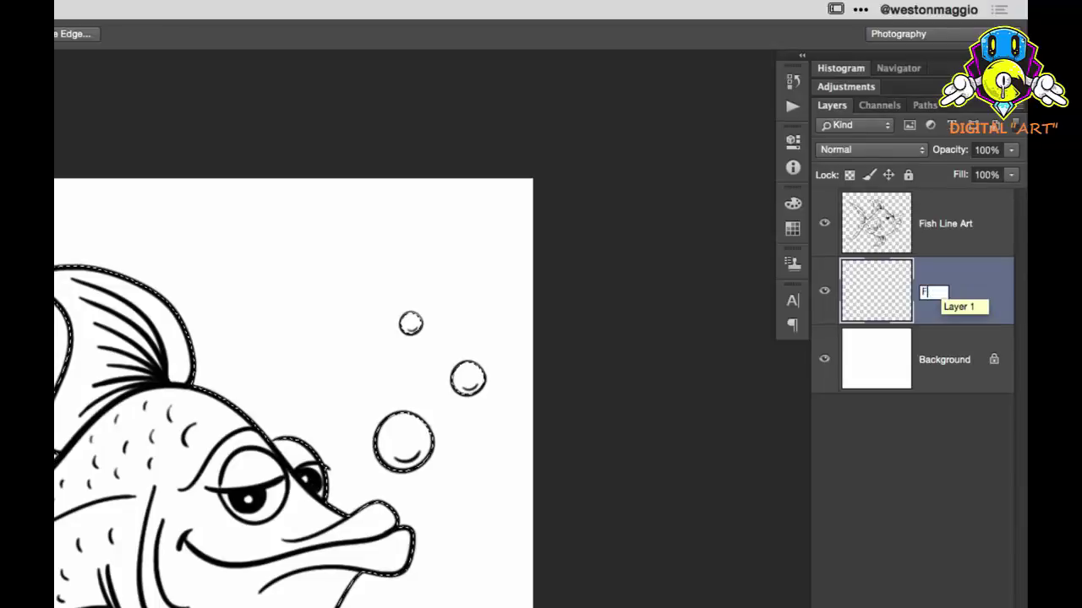
type("ish")
key("Return")
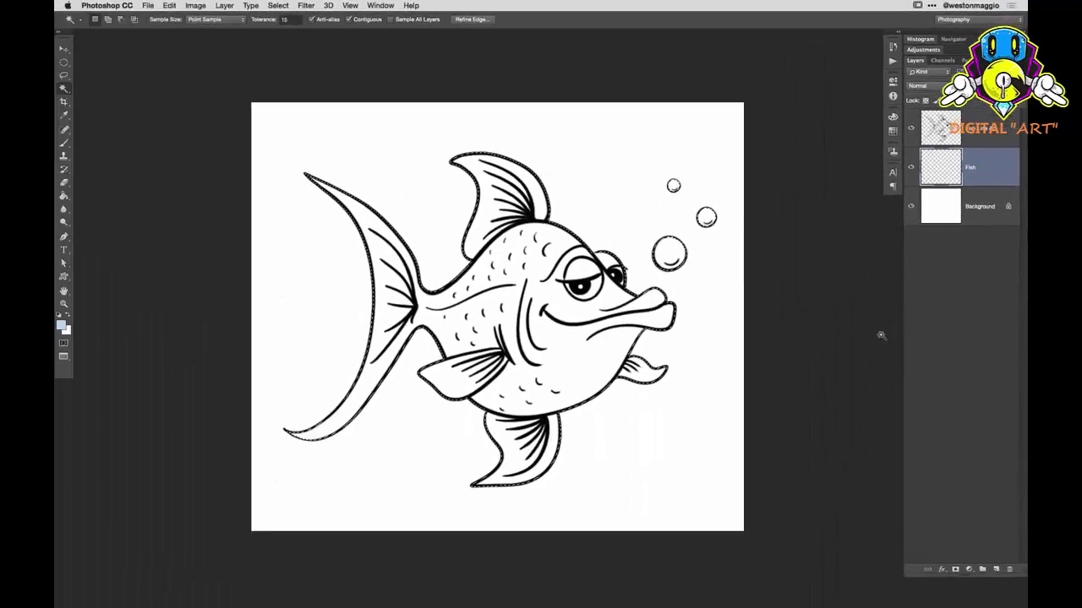
- Fill the fish selection on the Fish layer with the light blue foreground color at 100% opacity, and deselect
left_click(169, 5)
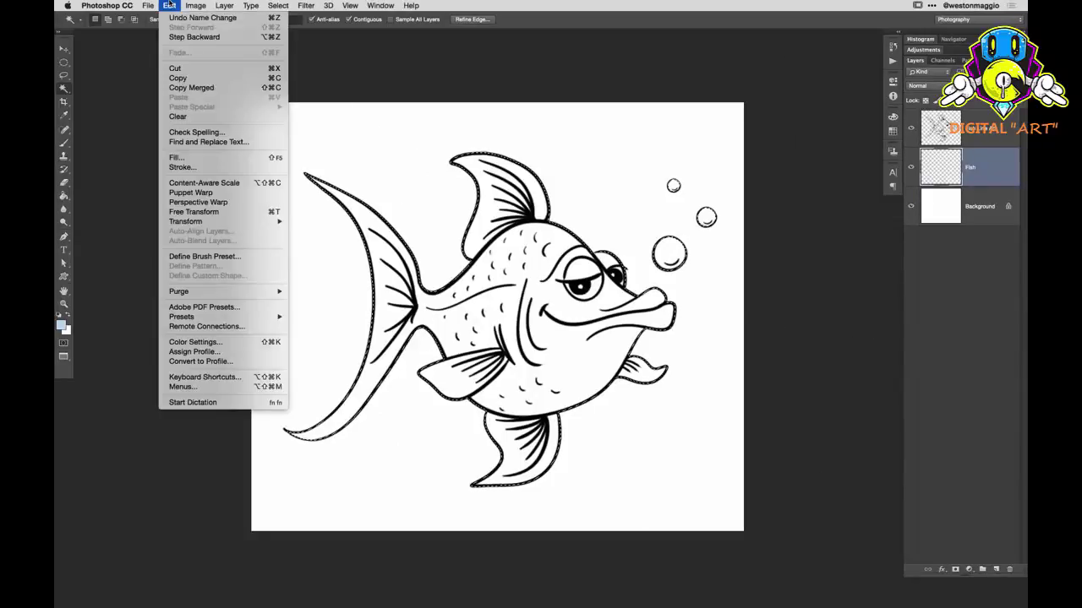
left_click(177, 157)
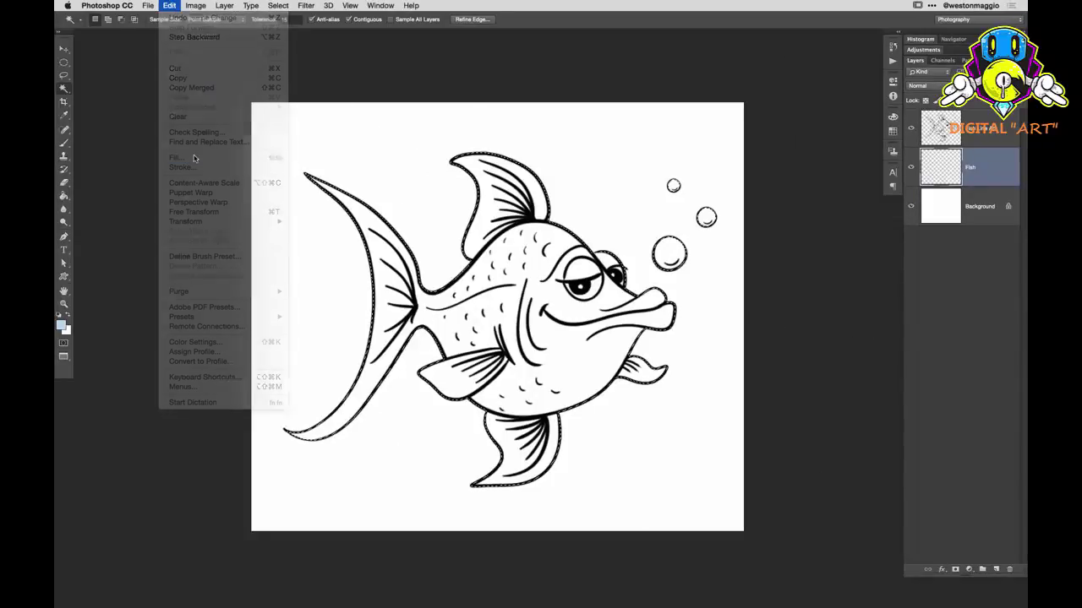
left_click(412, 101)
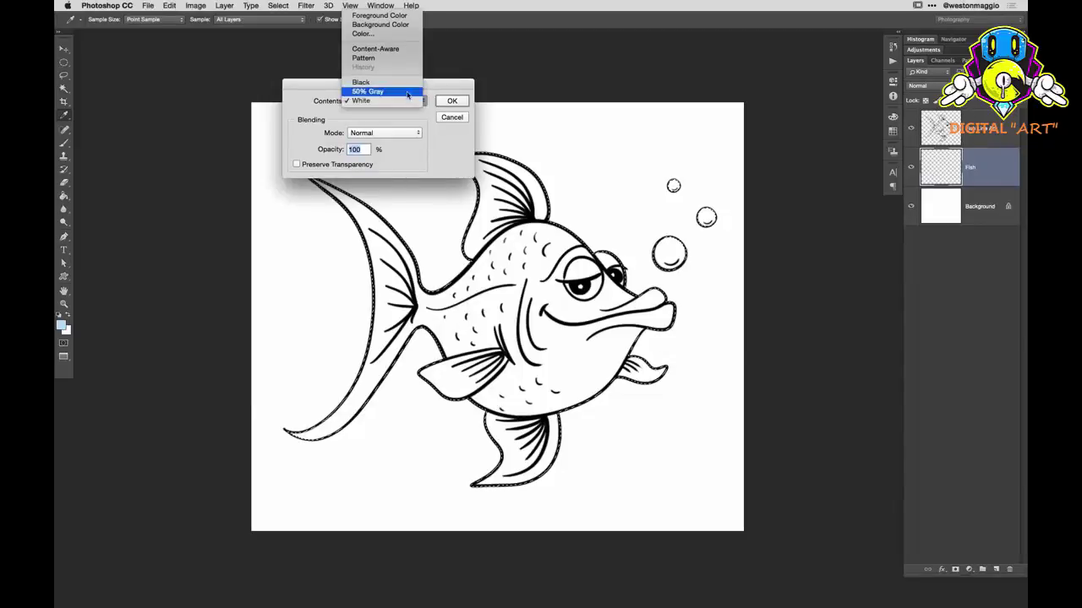
left_click(398, 15)
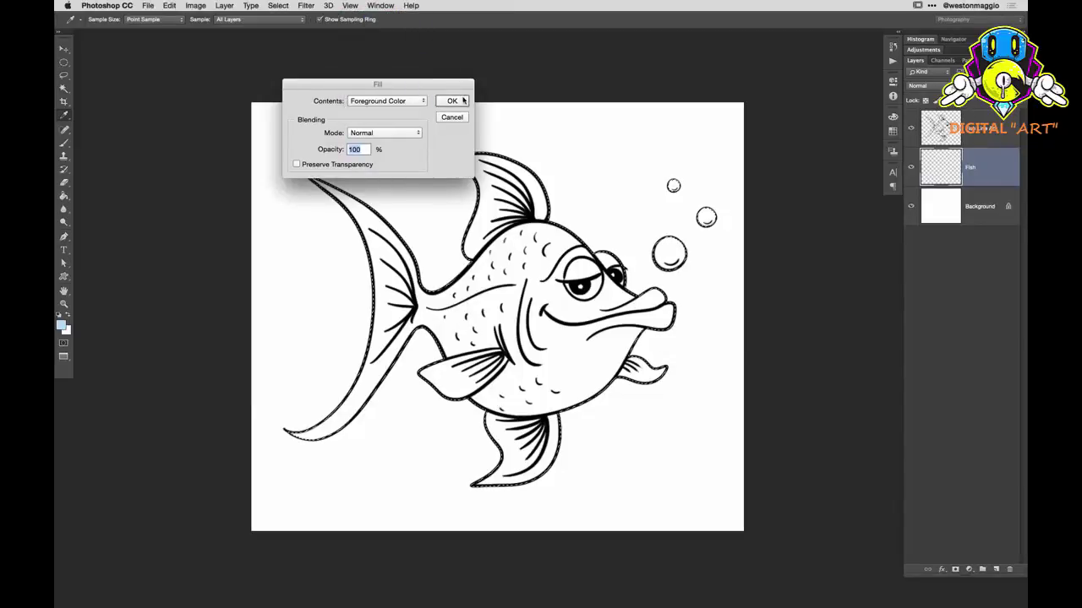
left_click(454, 102)
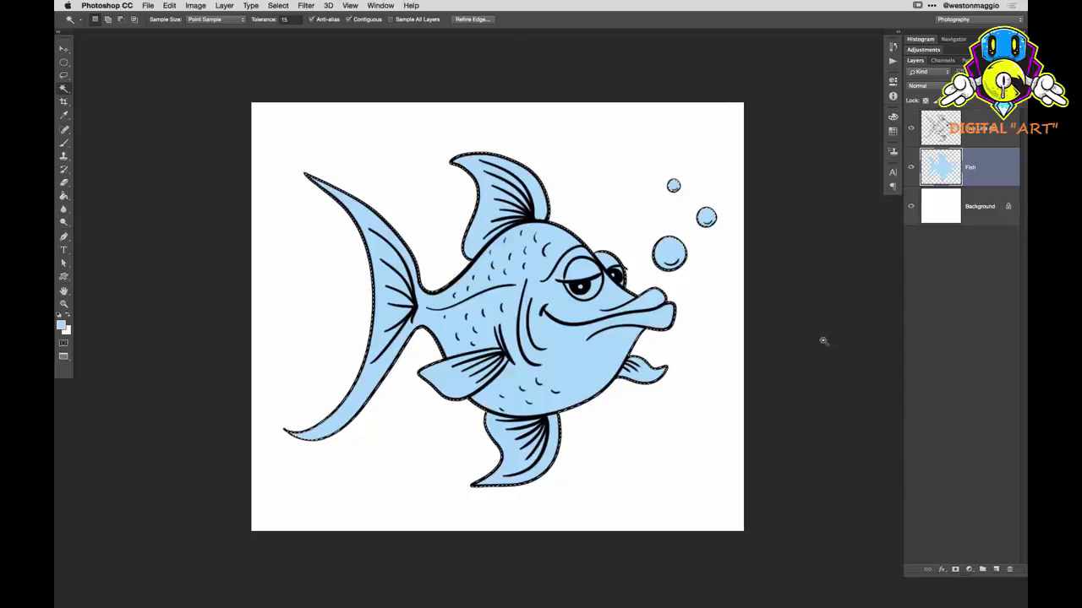
key("super+d")
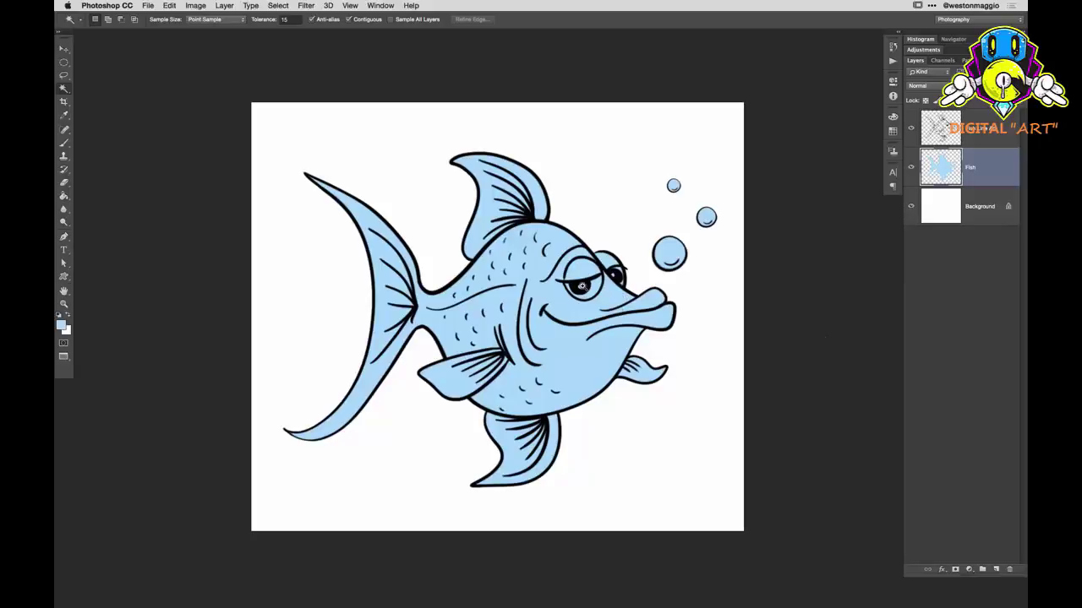
- Erase the blue from the whites of both fish eyes with the Eraser at 100% opacity
scroll(581, 287, "up", 5)
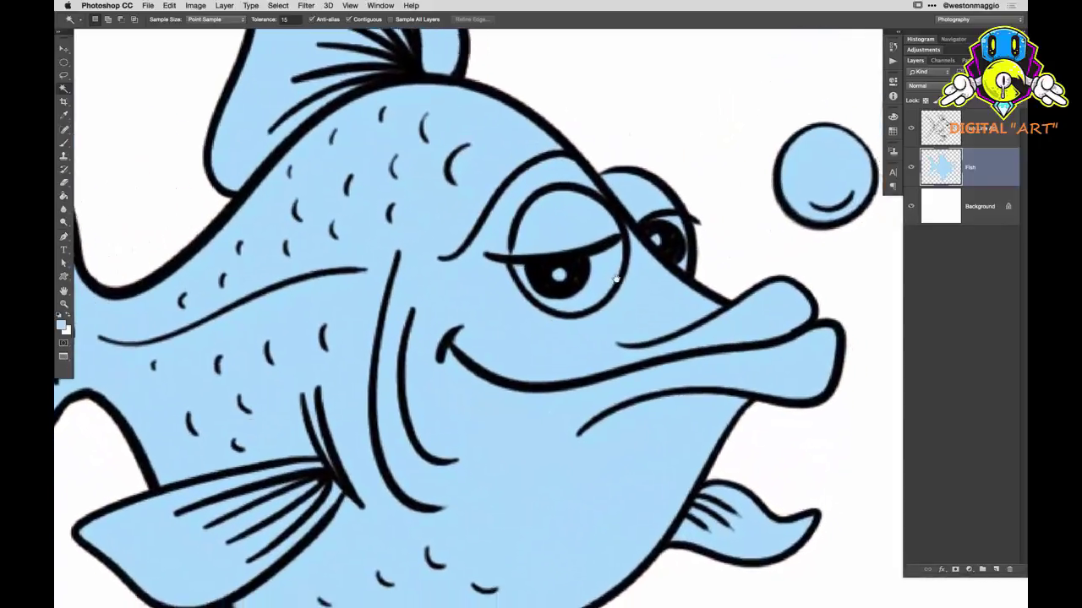
left_click_drag(616, 279, 610, 266)
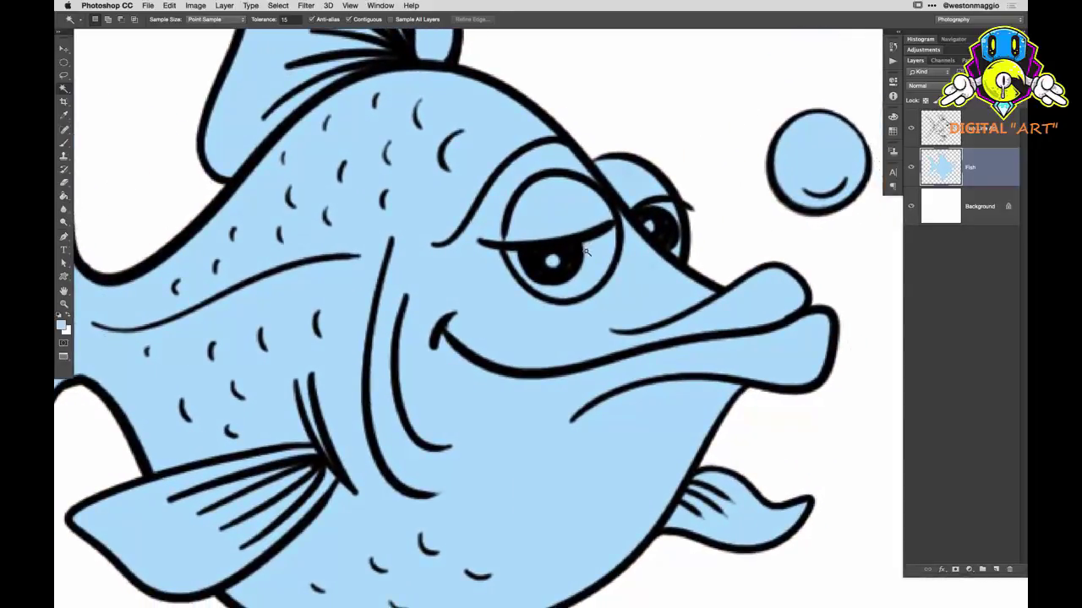
key("e")
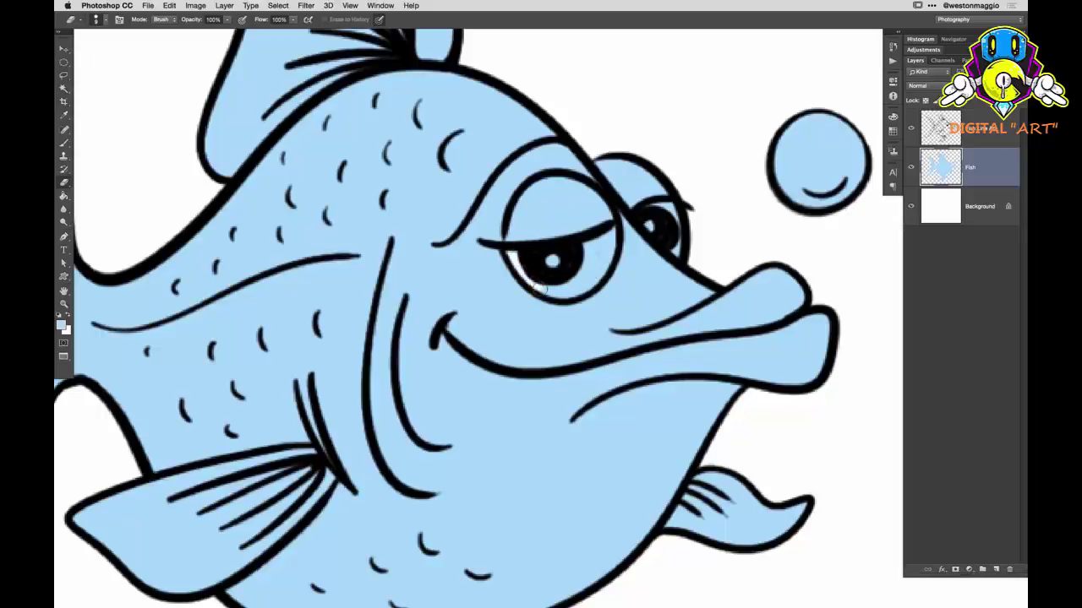
mouse_move(582, 271)
left_mouse_down()
mouse_move(584, 286)
mouse_move(605, 251)
left_mouse_up()
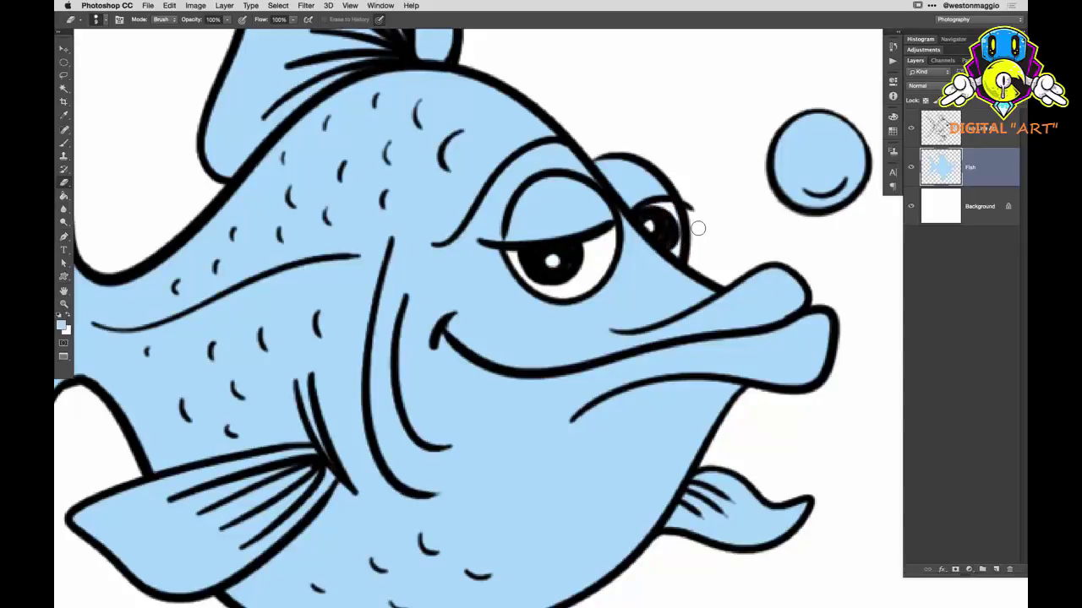
left_click_drag(599, 323, 557, 325)
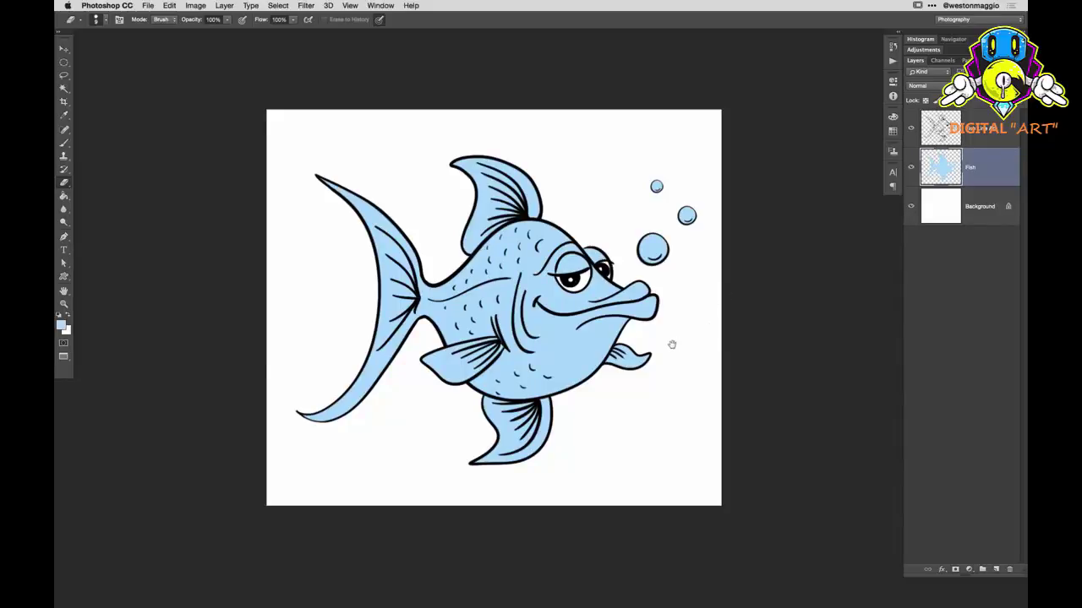
left_click_drag(672, 344, 655, 337)
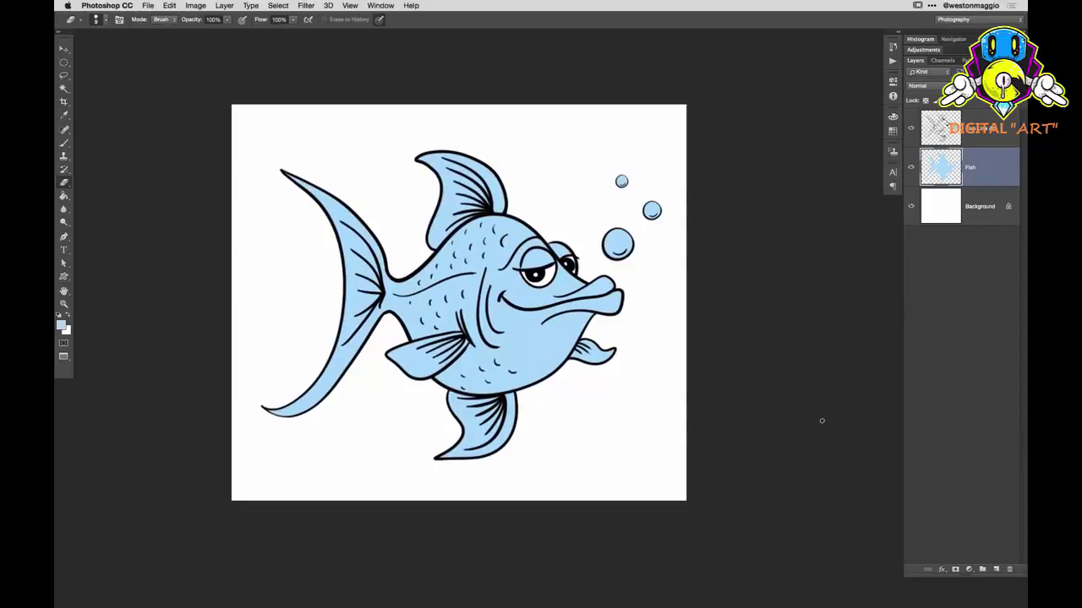
- Switch to the Brush tool and set the foreground color to a darker, more saturated blue
key("b")
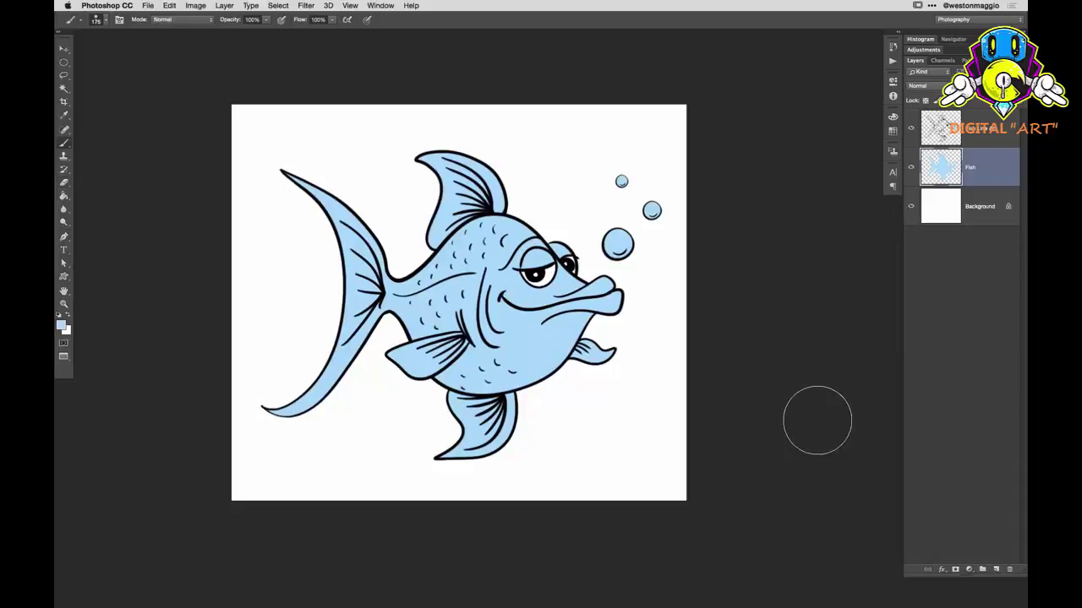
left_click(61, 325)
left_click(374, 134)
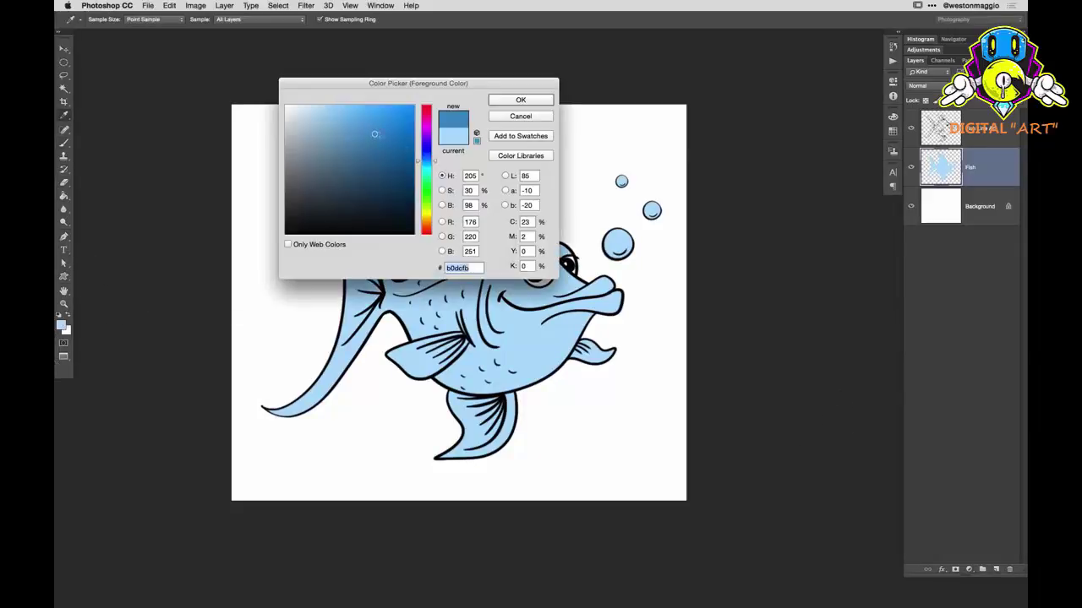
left_click(520, 100)
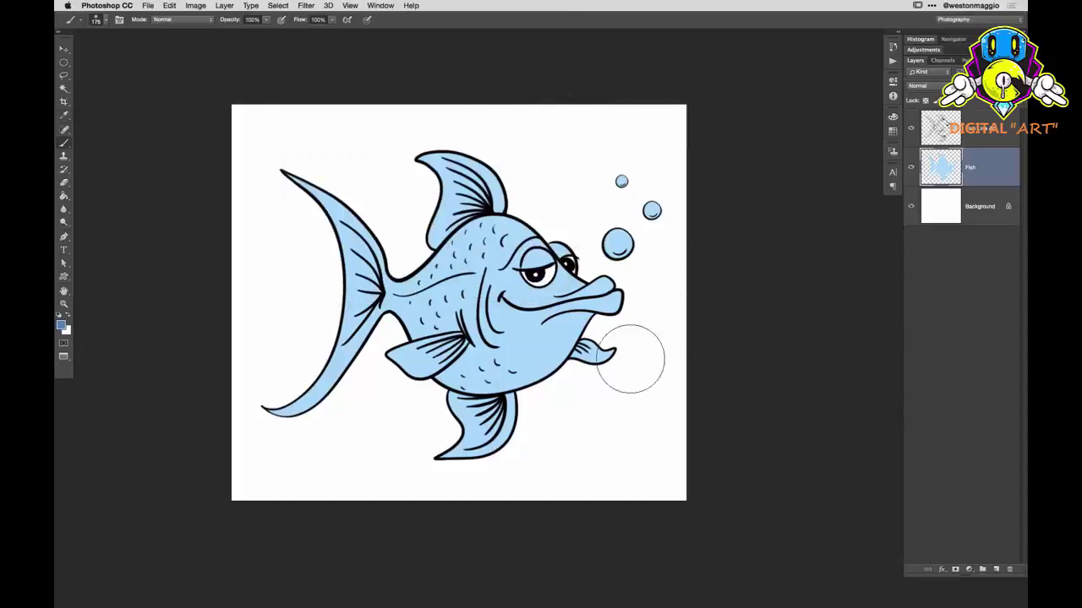
- Try a soft shading stroke along the fish's belly, undo it, and lock the Fish layer's transparent pixels
mouse_move(397, 355)
left_mouse_down()
mouse_move(474, 386)
mouse_move(583, 389)
left_mouse_up()
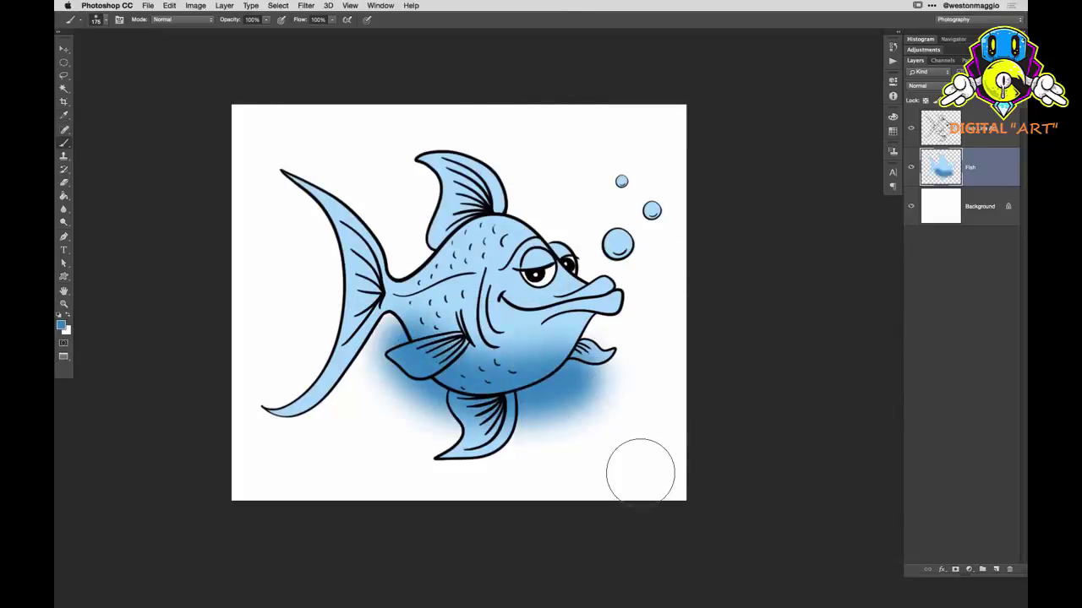
key("super+z")
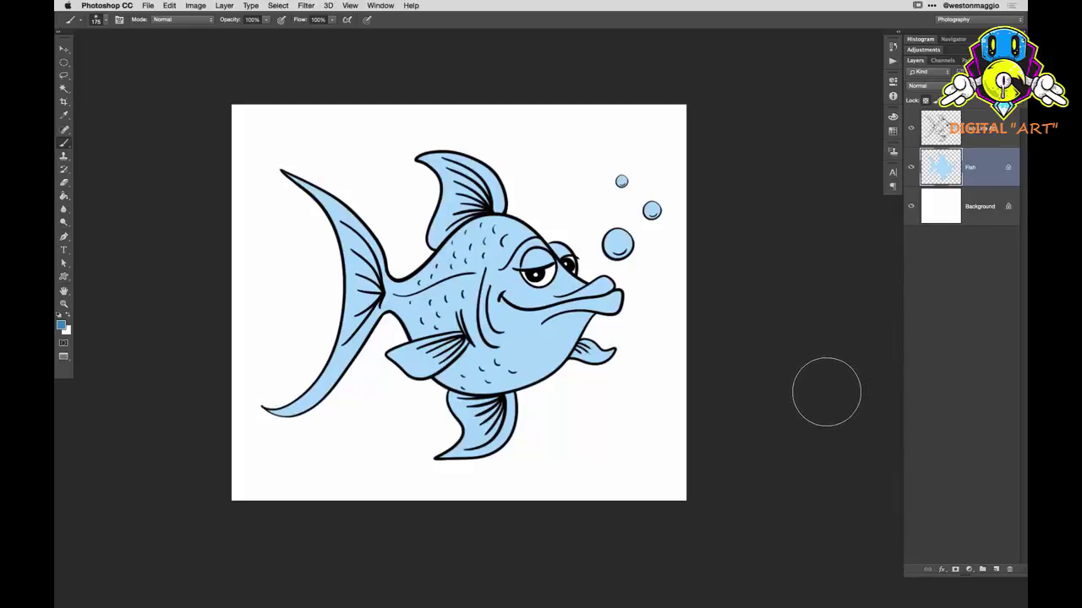
- Try shading the belly and lower fins with the 175-pixel brush on the locked layer, and undo the strokes
mouse_move(394, 366)
left_mouse_down()
mouse_move(626, 333)
mouse_move(659, 360)
left_mouse_up()
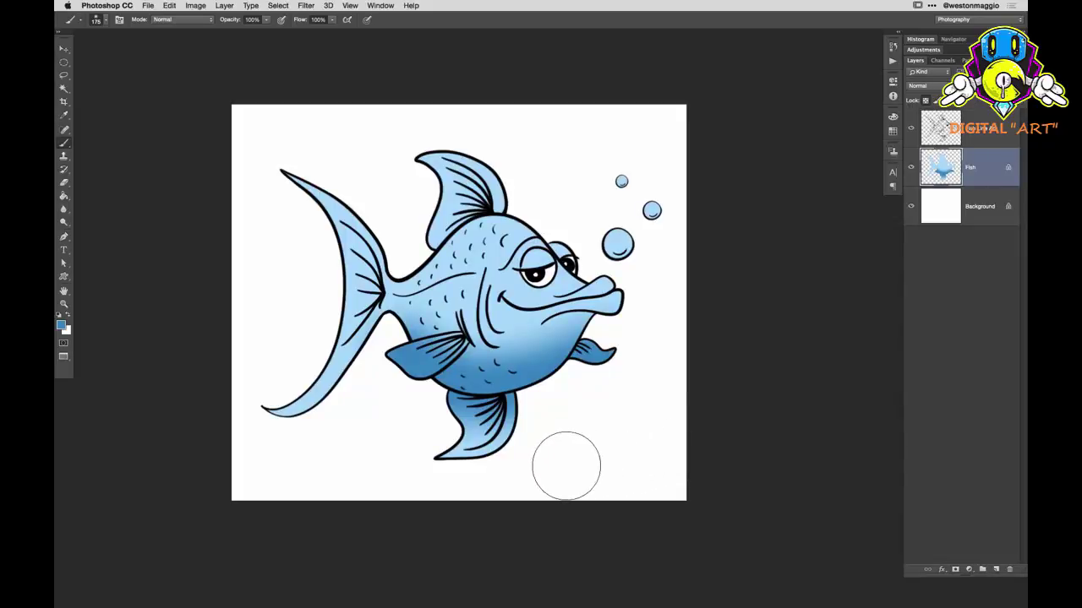
left_click_drag(490, 448, 460, 423)
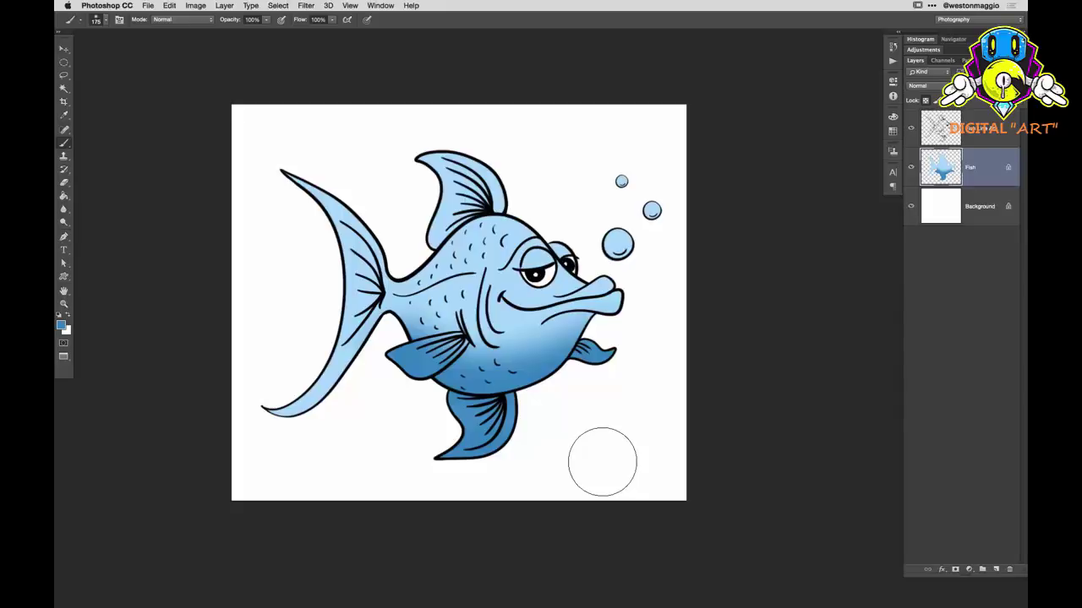
key("super+alt+z")
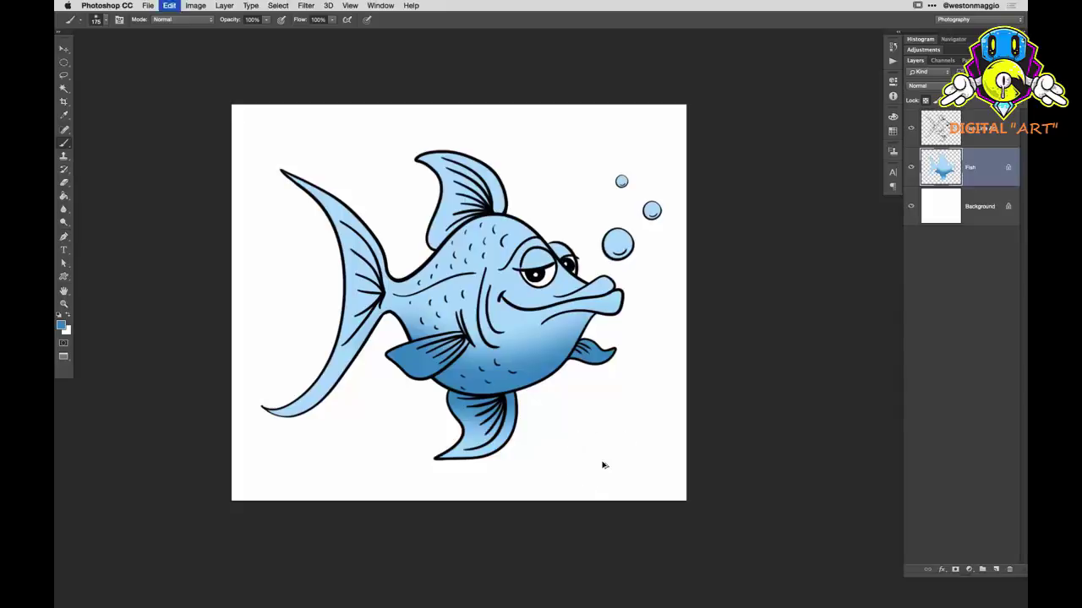
key("super+alt+z")
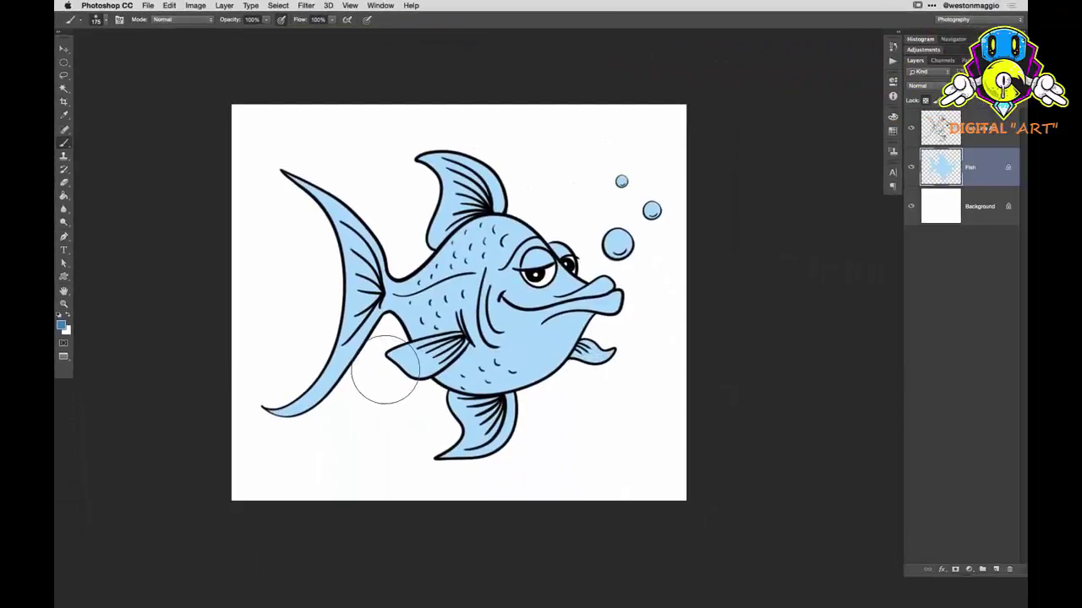
- Turn on pressure-controlled opacity, shade the belly and lower fins in darker blue, and shade the dorsal fin with a 90-pixel brush
left_click_drag(456, 393, 596, 338)
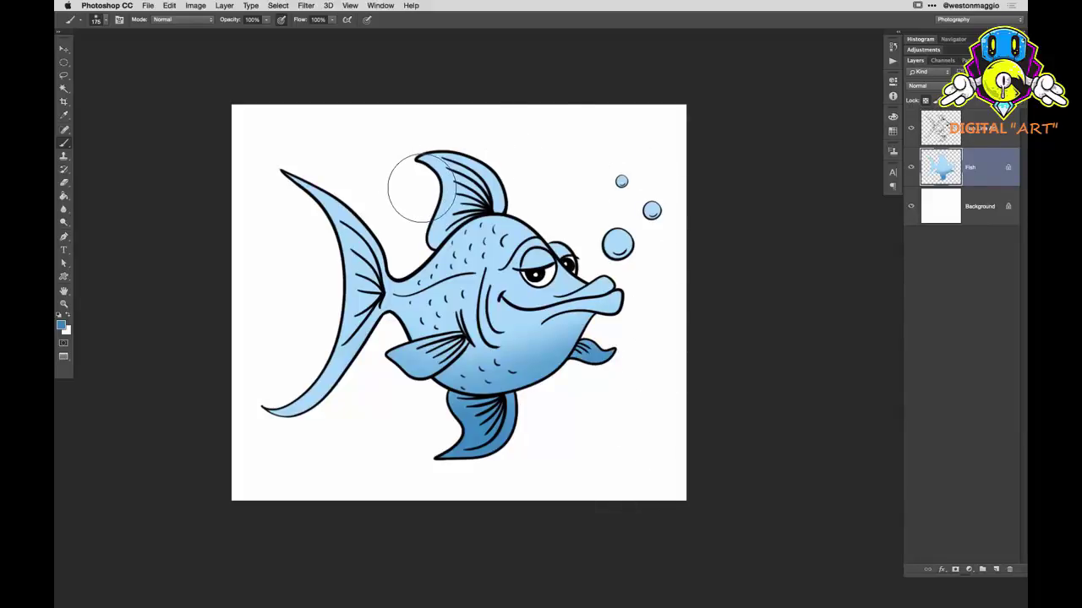
key("bracketleft")
key("bracketleft")
key("bracketleft")
key("bracketleft")
mouse_move(422, 181)
left_mouse_down()
mouse_move(458, 184)
mouse_move(413, 178)
mouse_move(452, 188)
mouse_move(483, 230)
left_mouse_up()
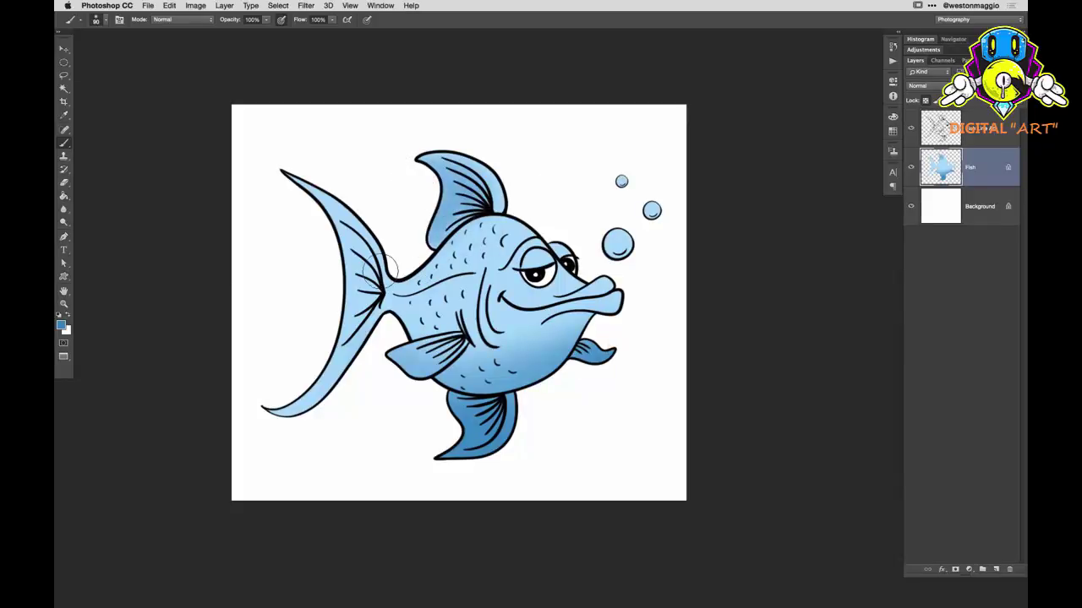
- Shade the tail fin in darker blue around its base, and shade the bubbles with the brush reduced to 70 pixels
left_click_drag(335, 242, 335, 346)
left_click_drag(364, 226, 363, 317)
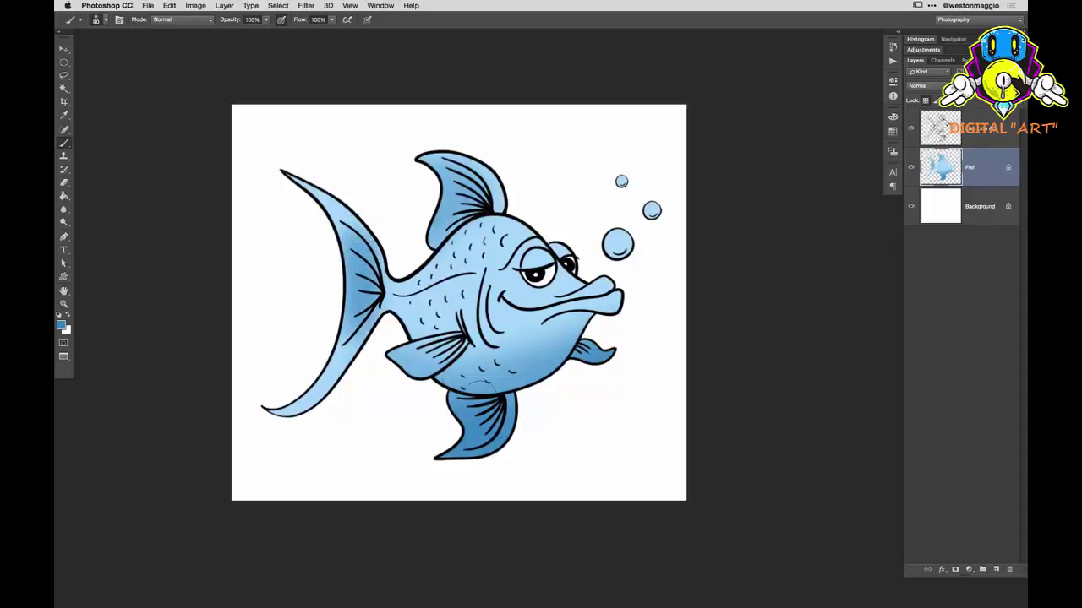
left_click_drag(381, 284, 350, 316)
key("bracketleft")
key("bracketleft")
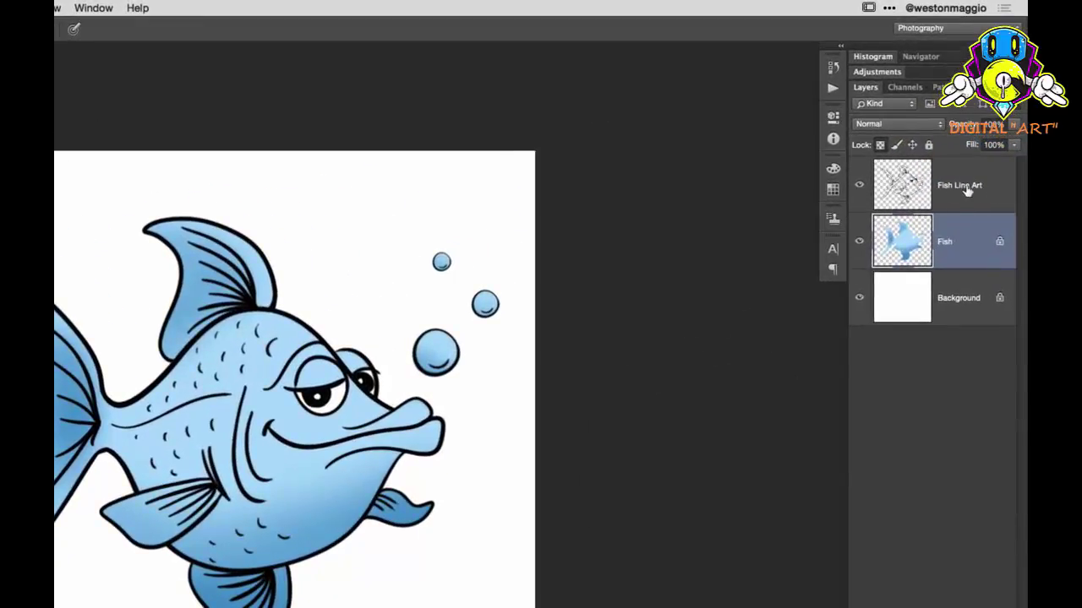
- Hide the Fish Line Art layer to inspect the shading on its own, and show the line art again
left_click(858, 186)
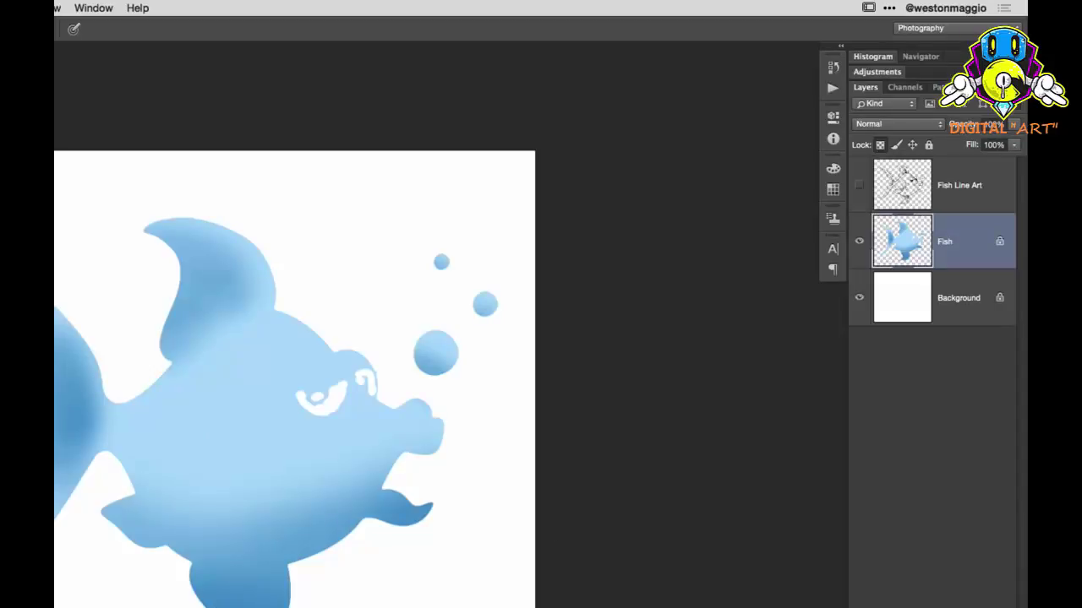
left_click(858, 186)
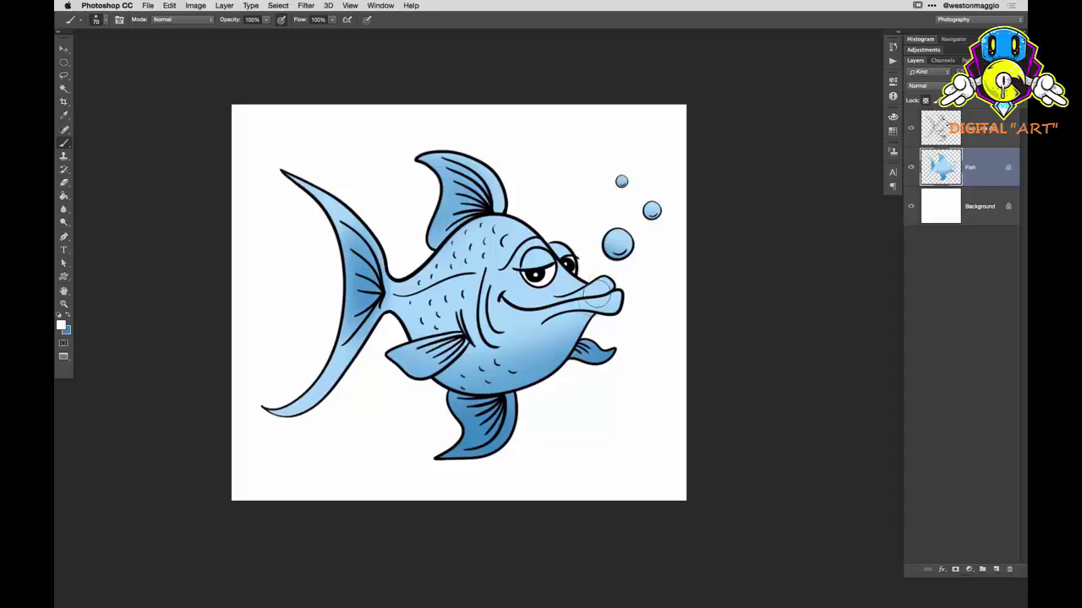
- Swap the foreground to white and paint soft highlights on the back, fins, tail and bubbles with brushes of 60 to 45 pixels
key("bracketleft")
left_click_drag(436, 257, 531, 241)
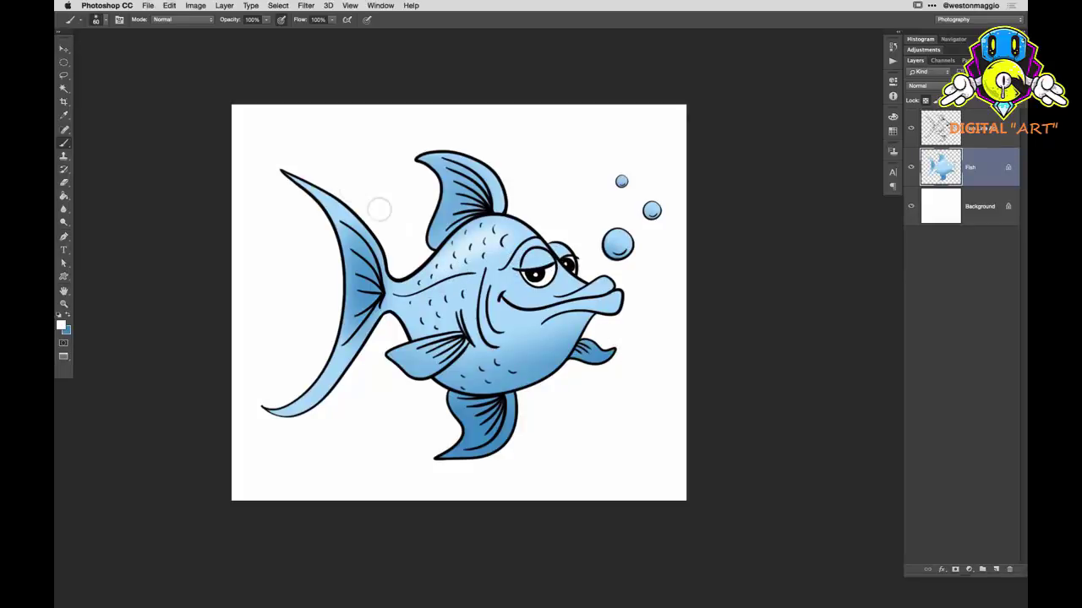
left_click_drag(297, 164, 425, 300)
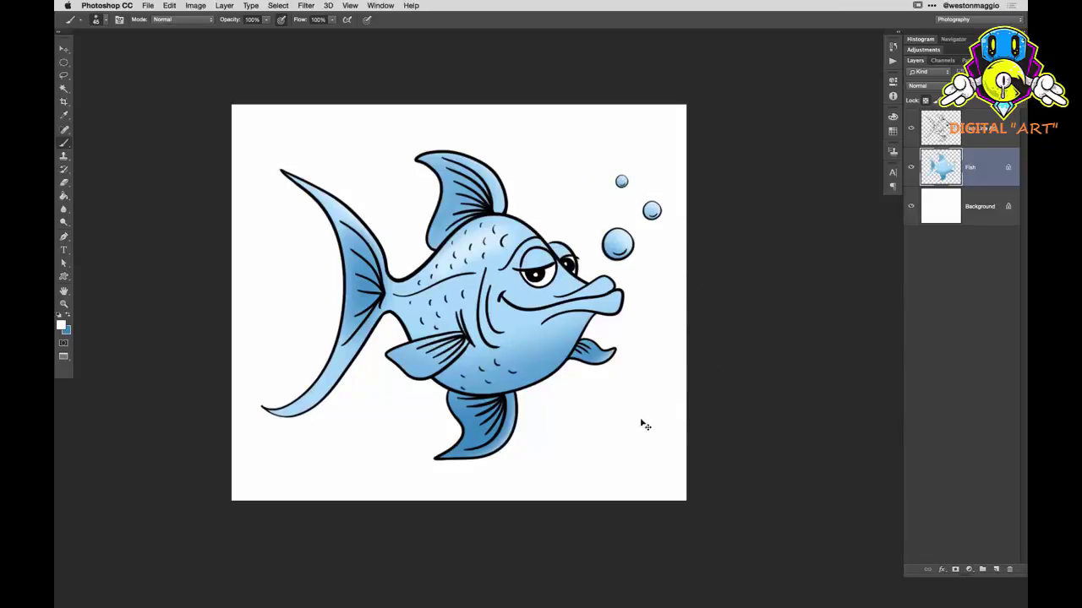
- Swap back to the darker blue and paint shadows beneath the side fin and along the lower body with a 25-pixel brush
scroll(490, 374, "up", 5)
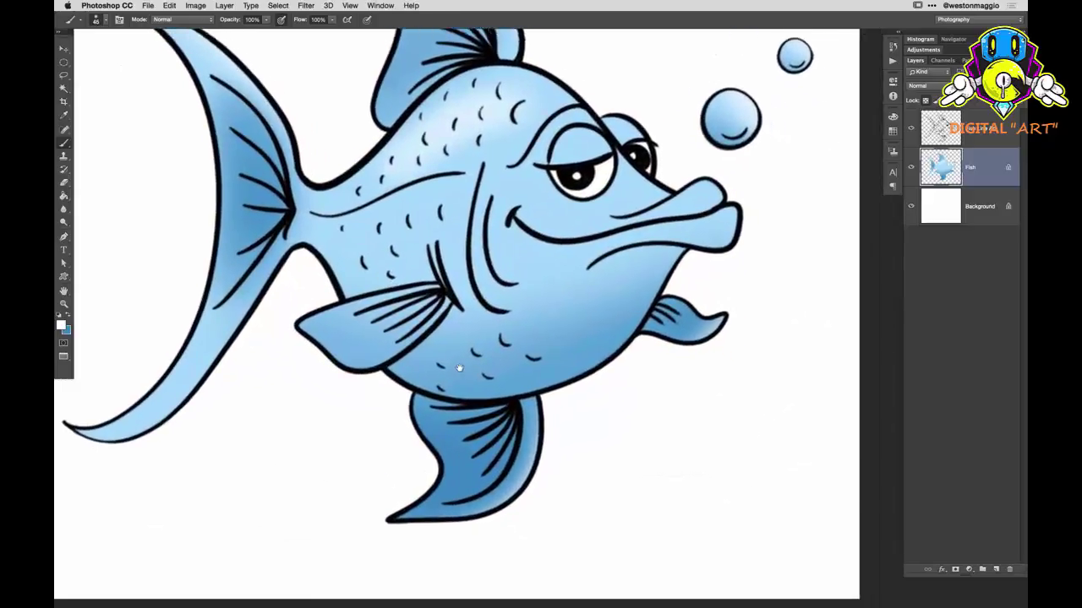
key("bracketleft")
key("bracketleft")
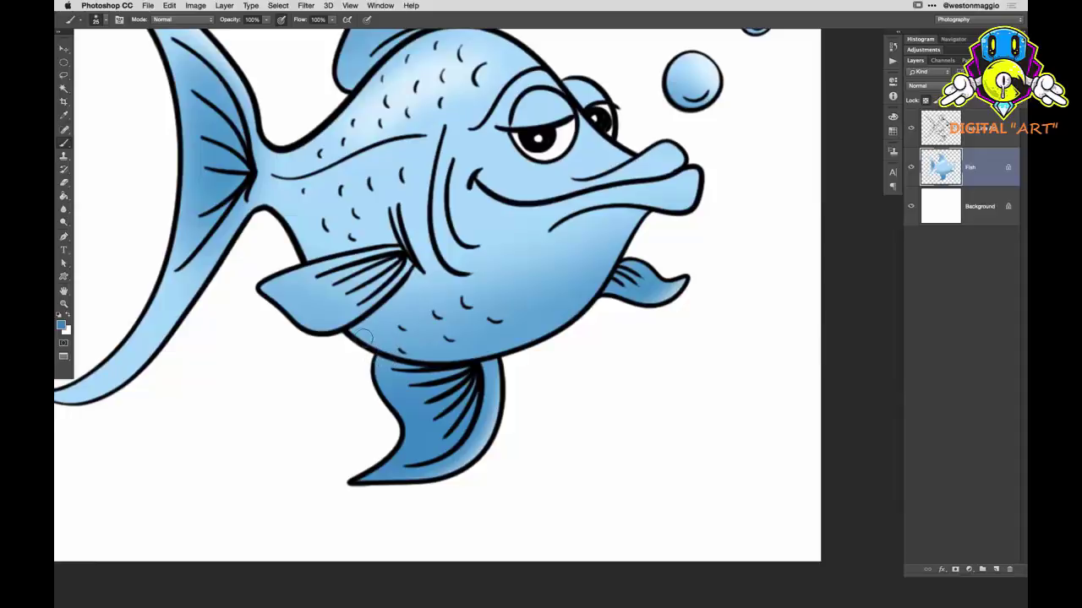
left_click_drag(410, 288, 319, 344)
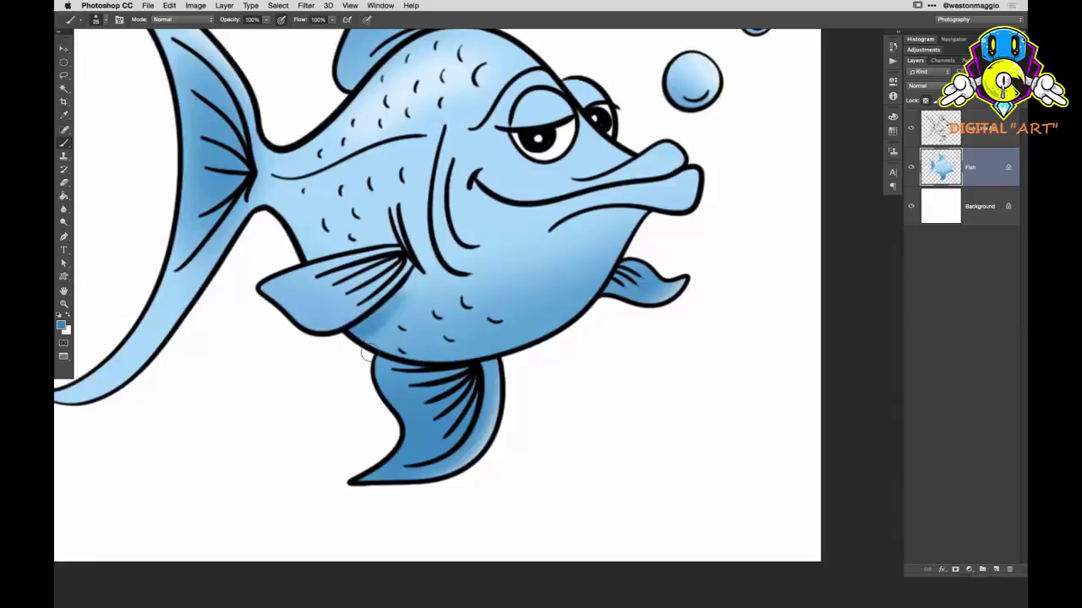
left_click_drag(507, 365, 399, 371)
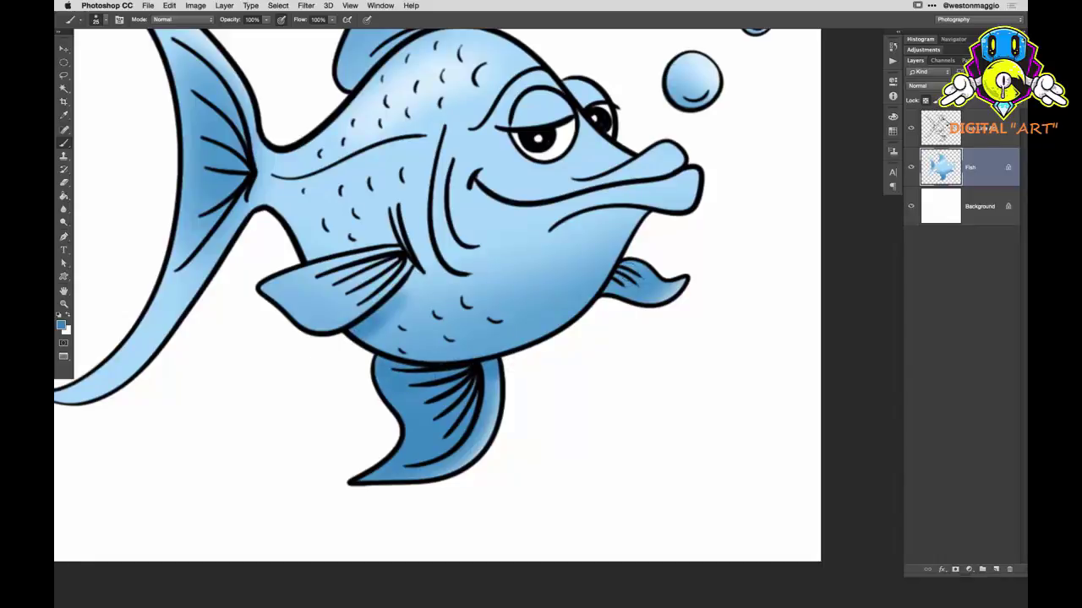
left_click_drag(639, 252, 612, 291)
- Shade the fish's eyelids in darker blue, and add fine white highlights on the eyelids, head and belly edge with a smaller brush
scroll(635, 253, "up", 5)
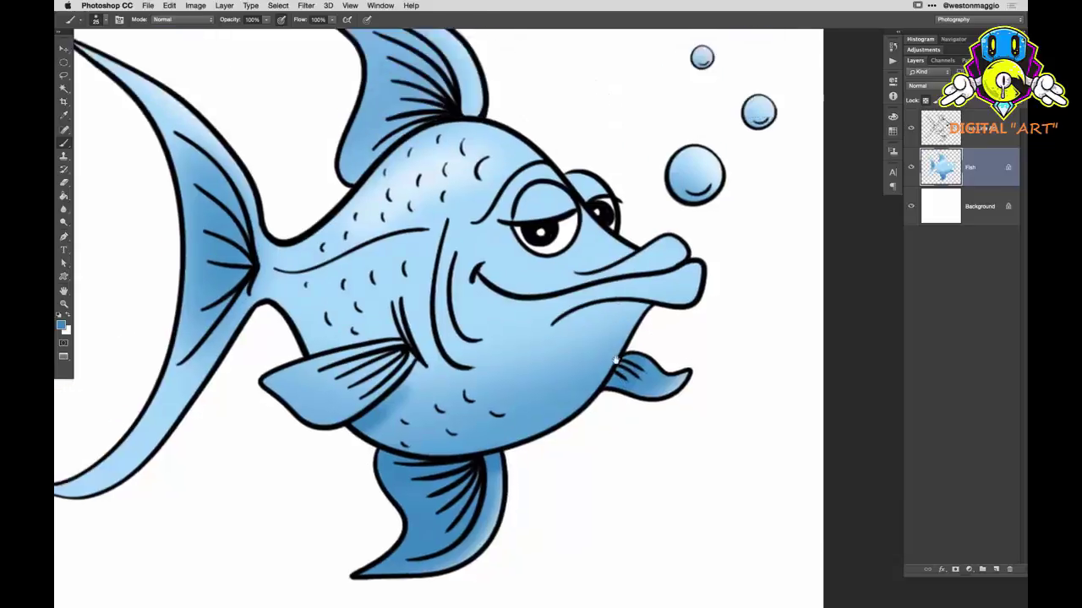
mouse_move(521, 287)
left_mouse_down()
mouse_move(554, 265)
mouse_move(523, 286)
left_mouse_up()
key("super+z")
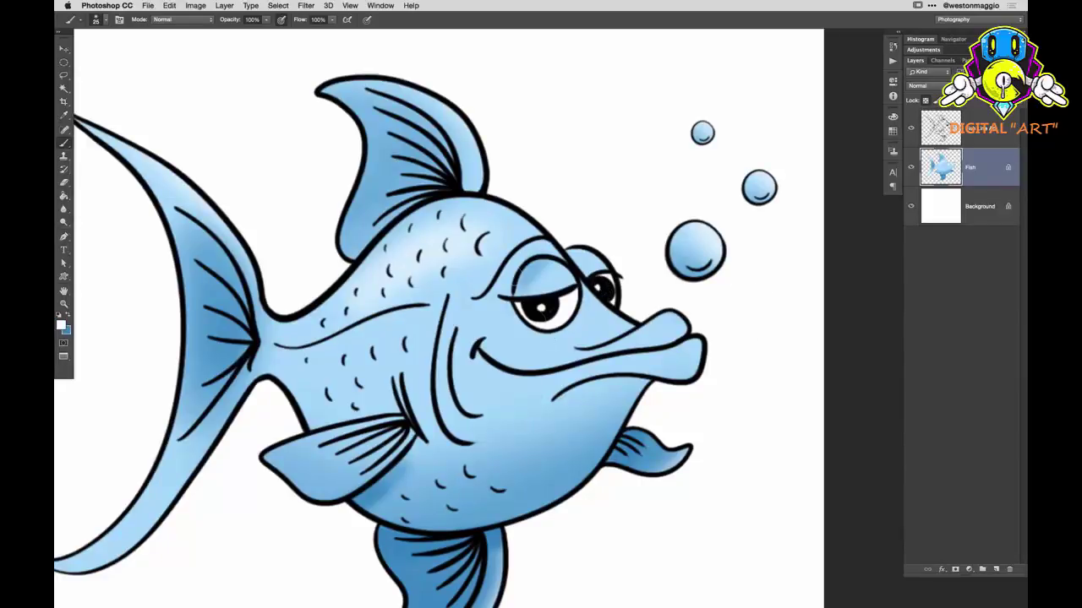
scroll(472, 201, "down", 3)
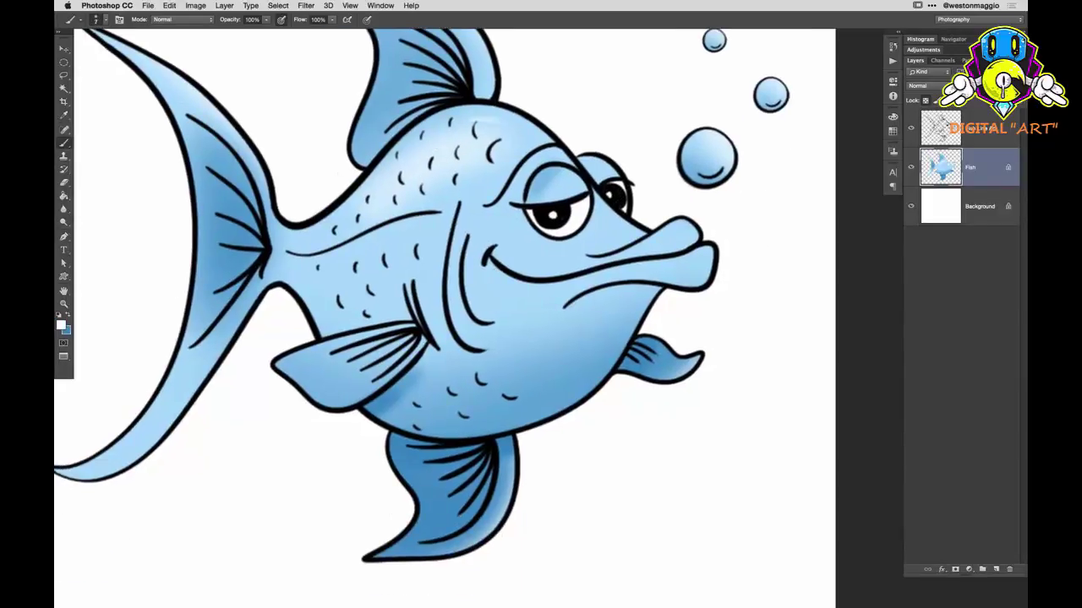
scroll(483, 127, "down", 2)
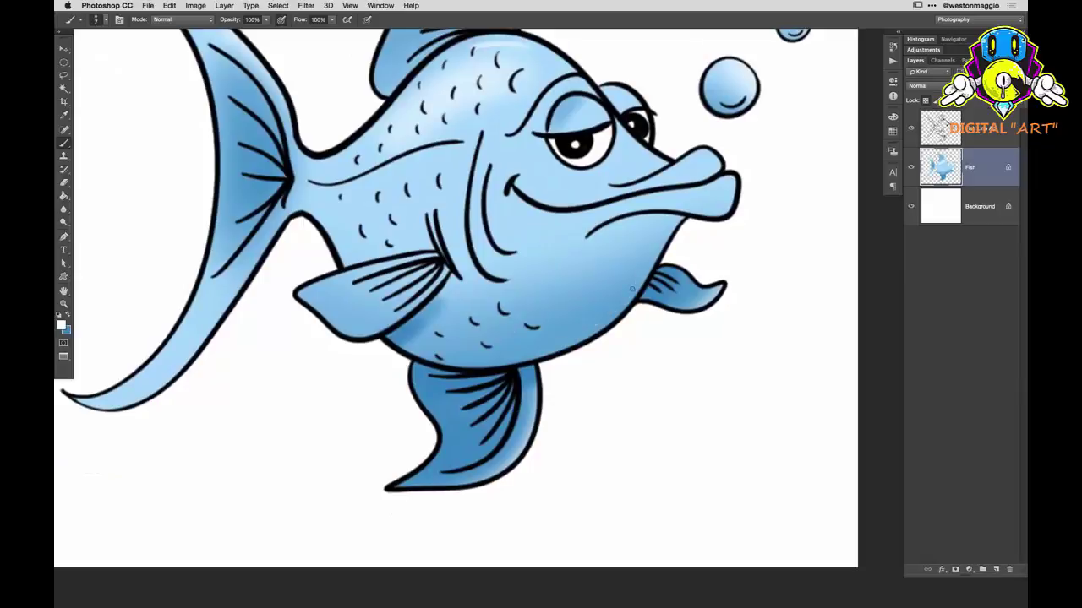
scroll(633, 289, "down", 6)
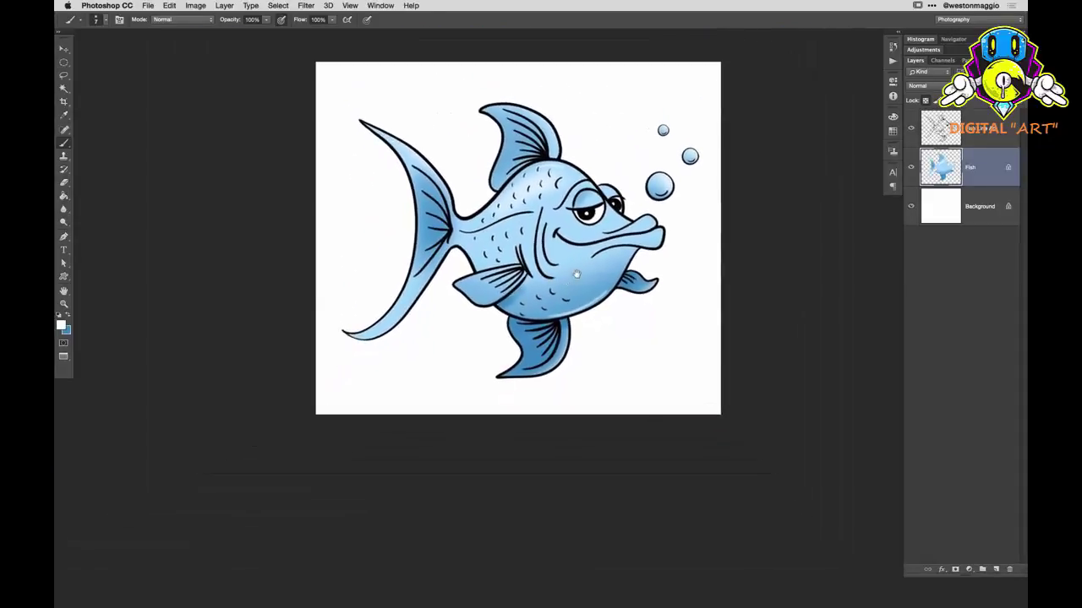
scroll(576, 274, "up", 2)
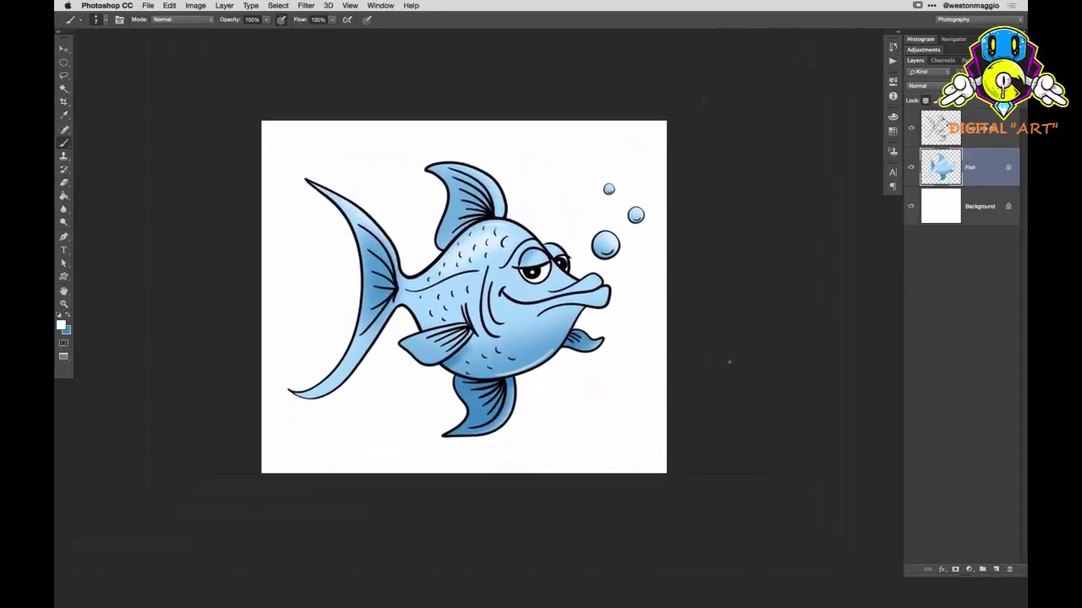